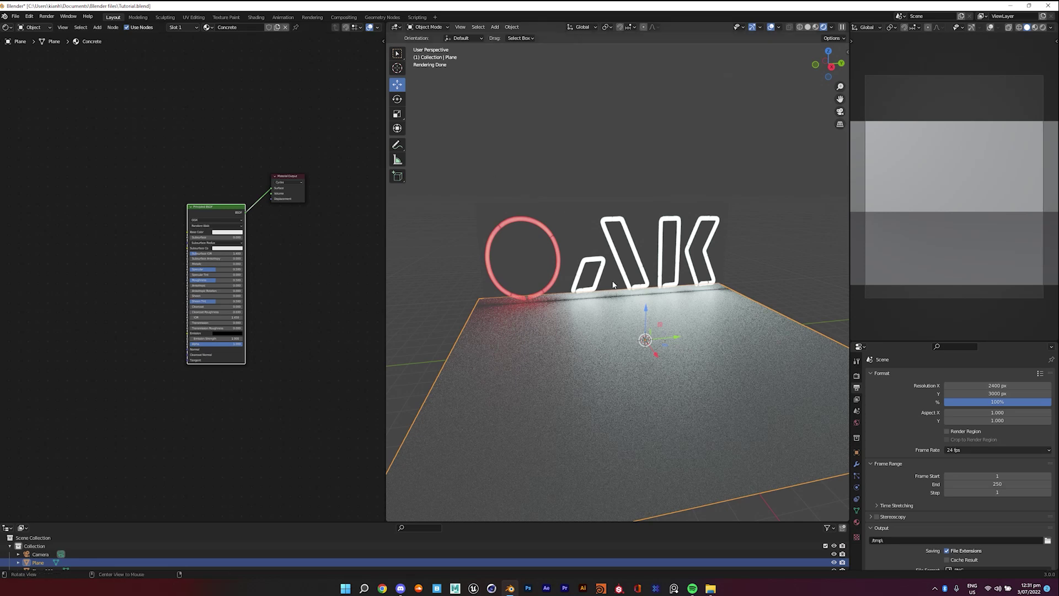
# Reposition the Principled BSDF and Material Output nodes in the ground plane's Concrete material, leaving free space beside them
pyautogui.moveTo(613, 284); pyautogui.dragTo(705, 226, button='middle')
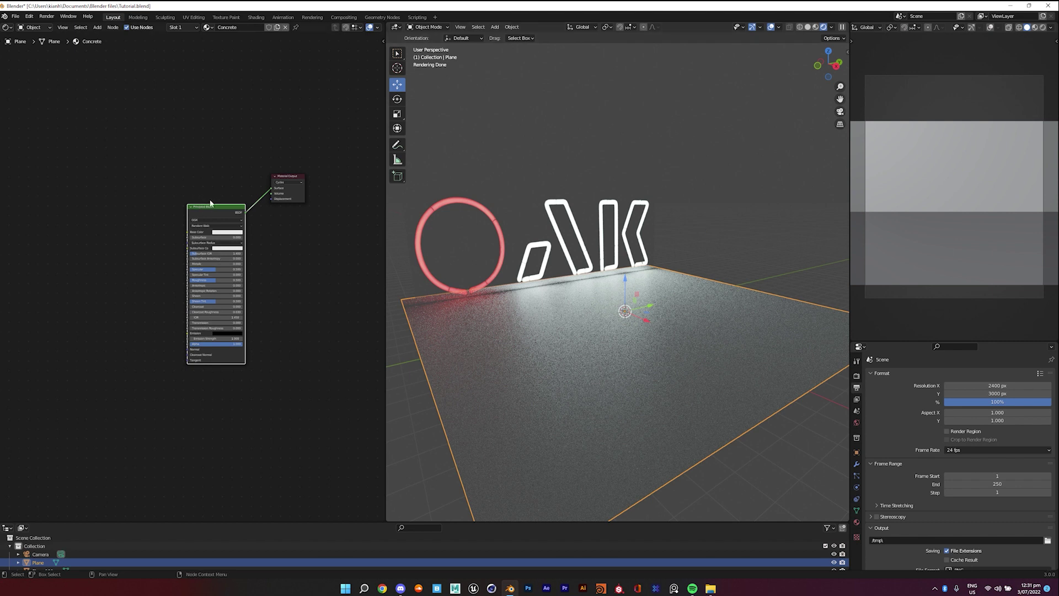
pyautogui.moveTo(210, 202); pyautogui.dragTo(224, 183)
pyautogui.moveTo(294, 179); pyautogui.dragTo(303, 197)
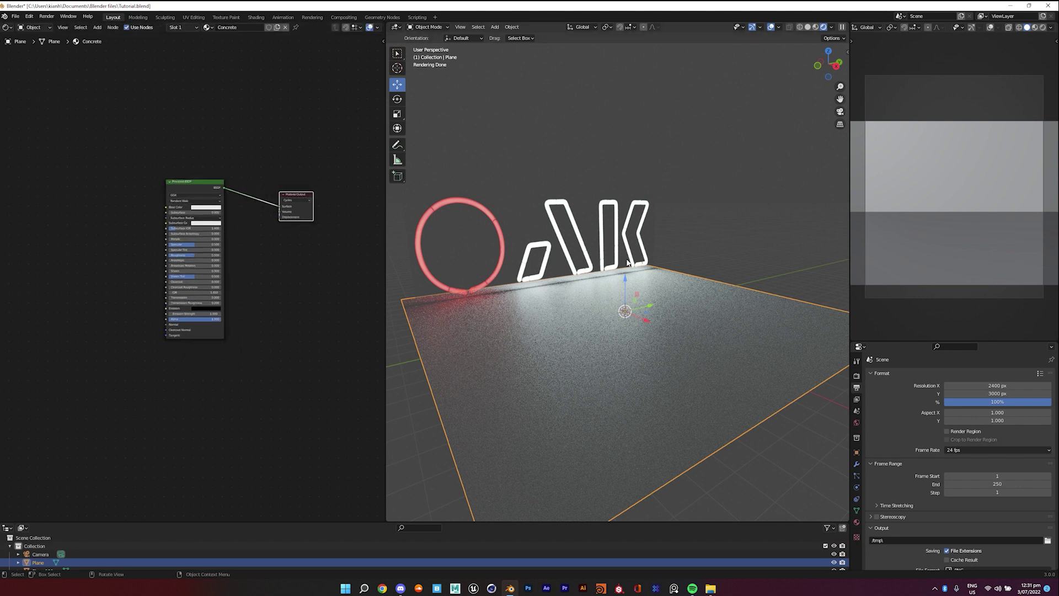
pyautogui.moveTo(627, 263); pyautogui.dragTo(648, 255, button='middle')
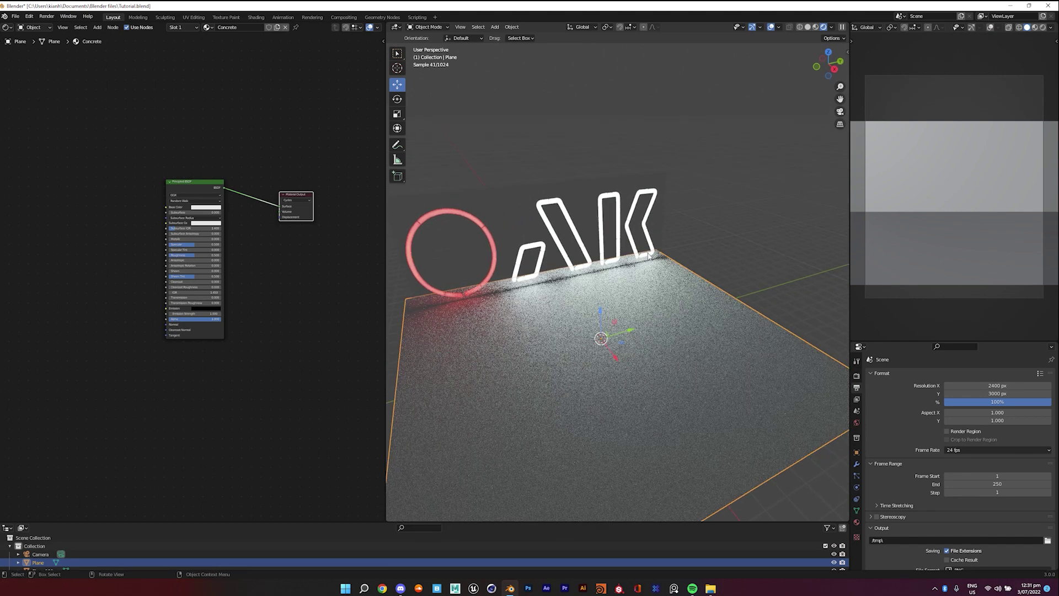
pyautogui.moveTo(250, 261); pyautogui.dragTo(299, 230, button='middle')
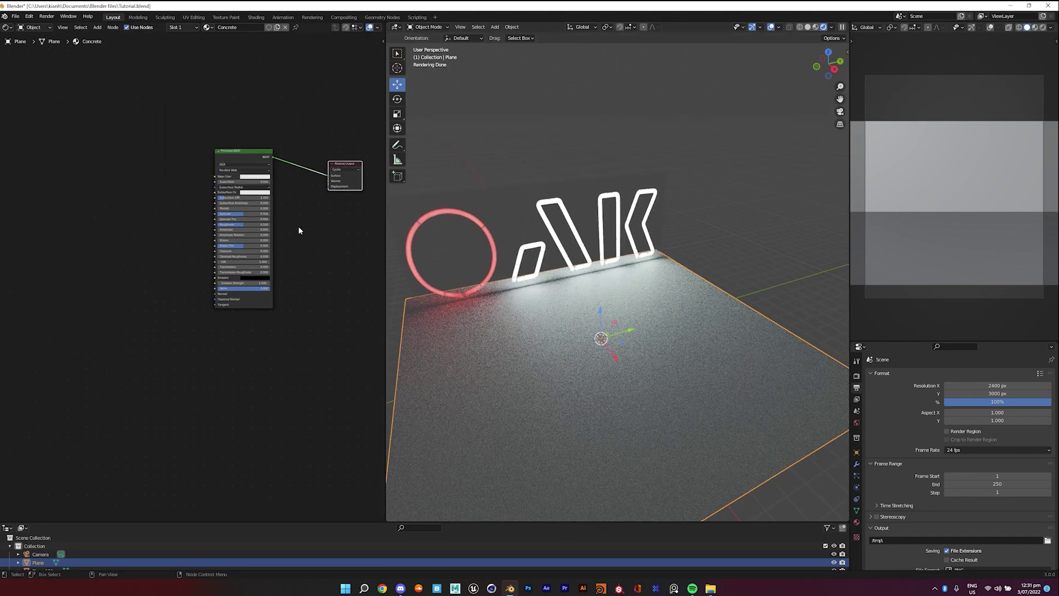
pyautogui.moveTo(249, 155); pyautogui.dragTo(271, 191)
pyautogui.moveTo(336, 277); pyautogui.dragTo(345, 238, button='middle')
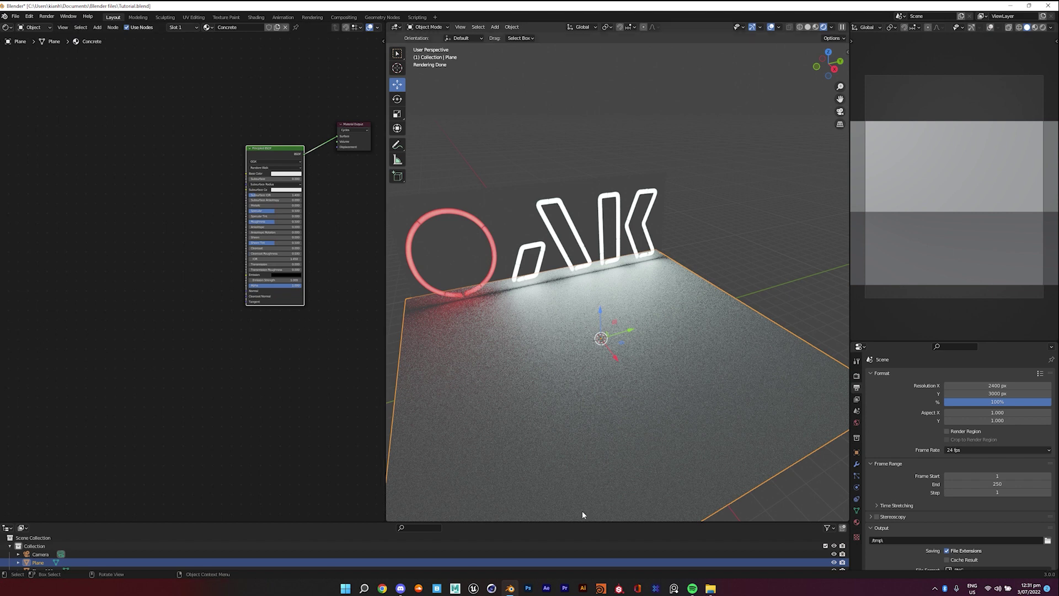
# Switch to File Explorer and preview the texture images in the Tutorial folder, then return to Blender
pyautogui.click(711, 589)
pyautogui.moveTo(733, 138); pyautogui.dragTo(620, 130)
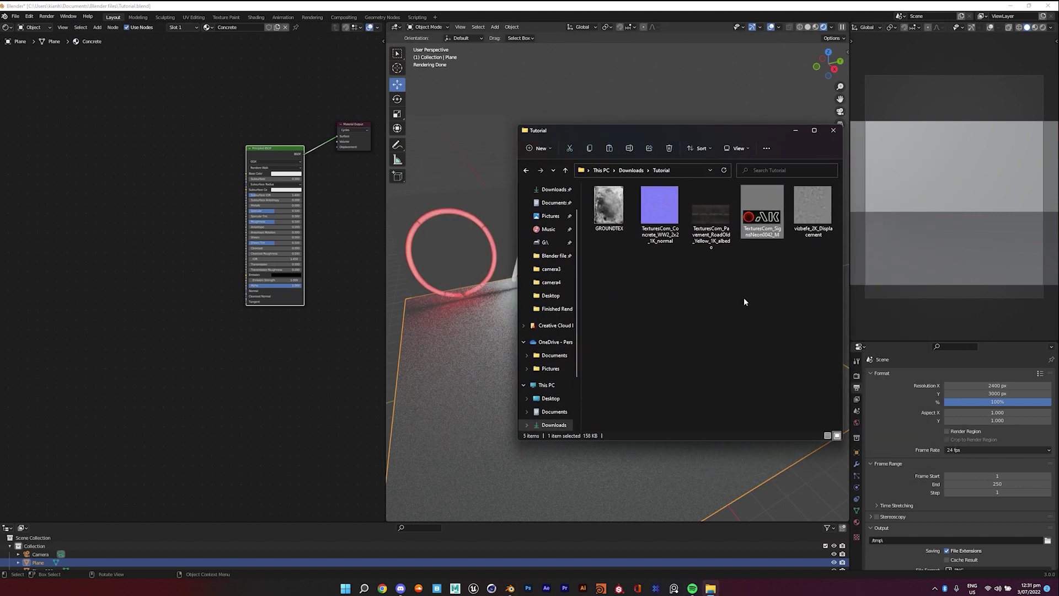
pyautogui.click(745, 301)
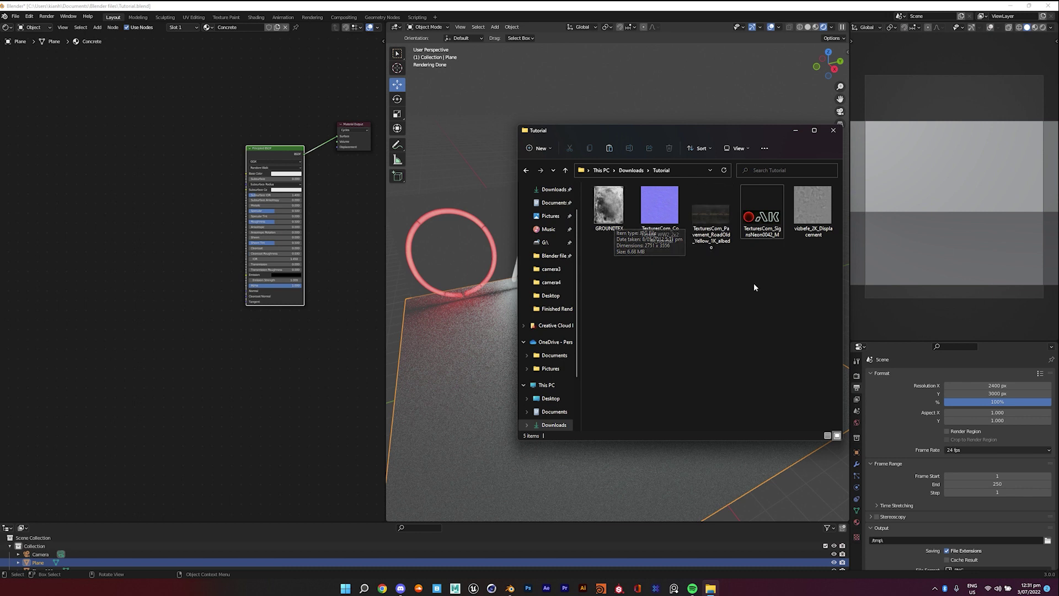
pyautogui.moveTo(623, 127); pyautogui.dragTo(711, 142)
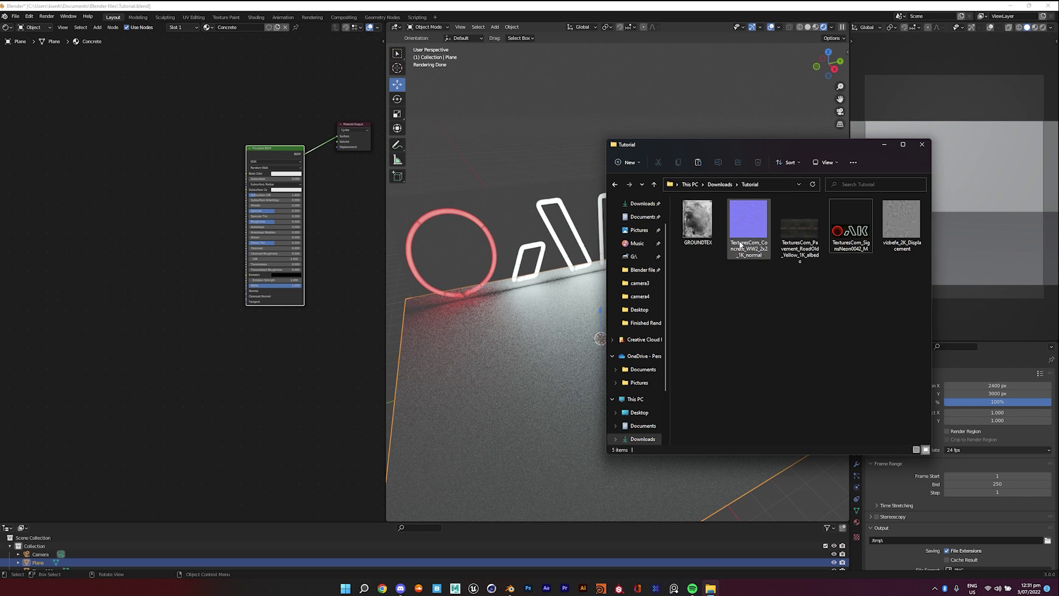
pyautogui.doubleClick(715, 211)
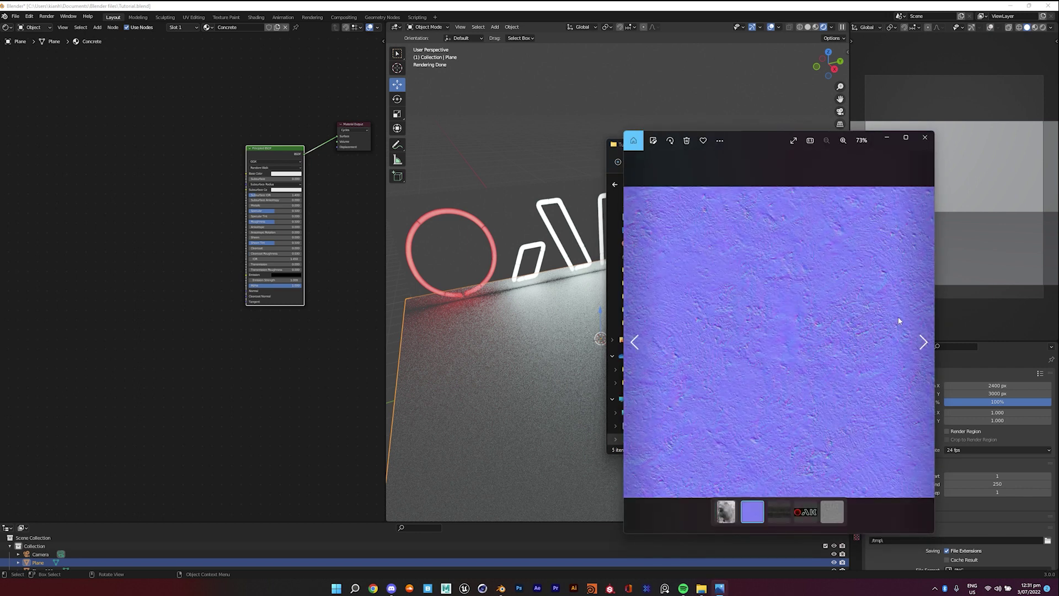
pyautogui.click(922, 343)
pyautogui.click(923, 343)
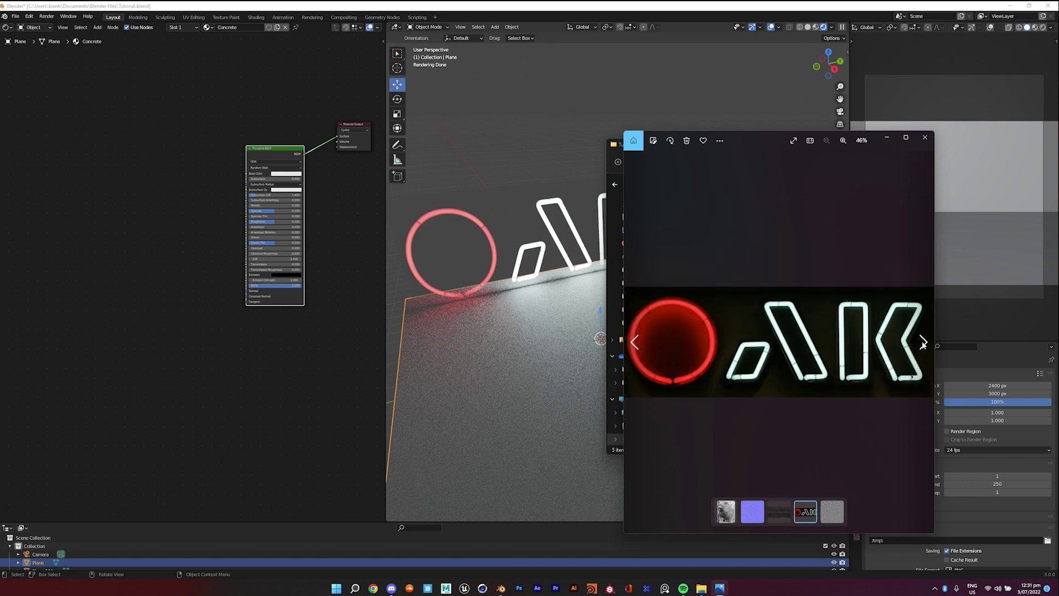
pyautogui.click(922, 341)
pyautogui.click(923, 141)
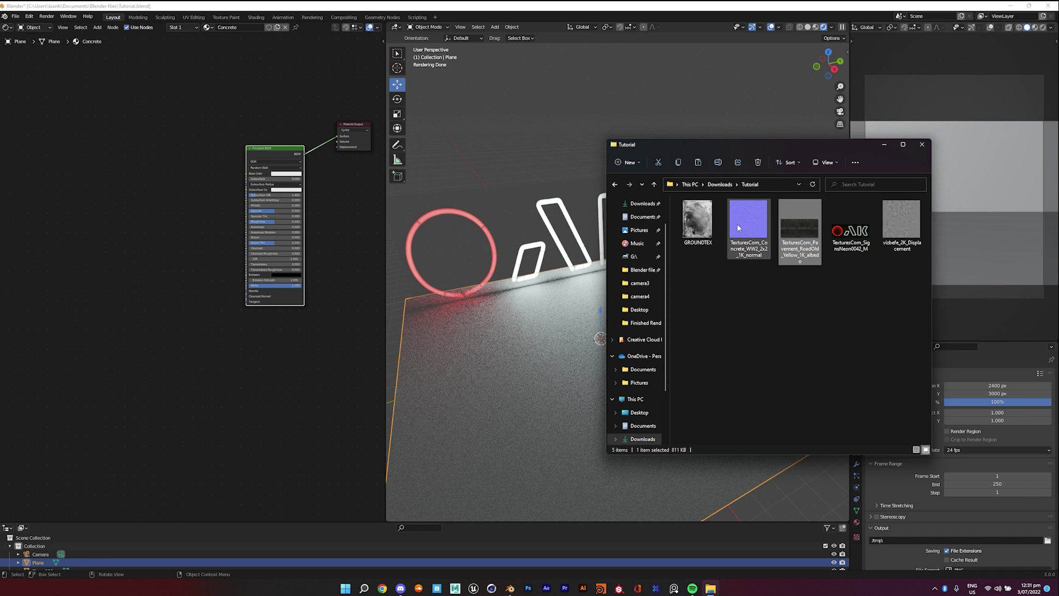
pyautogui.moveTo(718, 142); pyautogui.dragTo(819, 175)
pyautogui.click(585, 321)
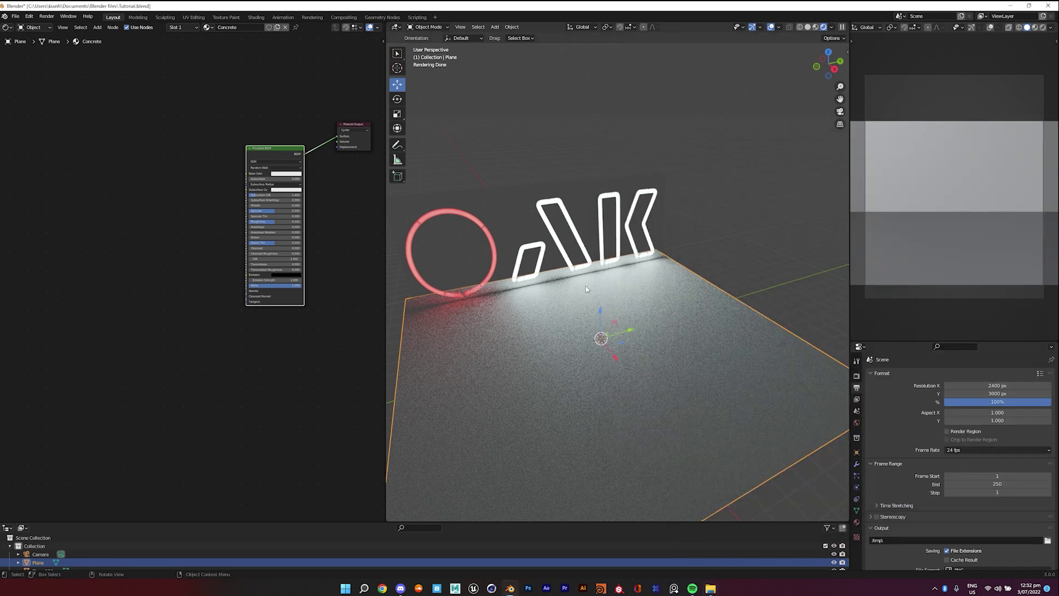
# Select the neon sign plane and examine the node setup of its Neon material
pyautogui.moveTo(582, 312); pyautogui.dragTo(633, 286, button='middle')
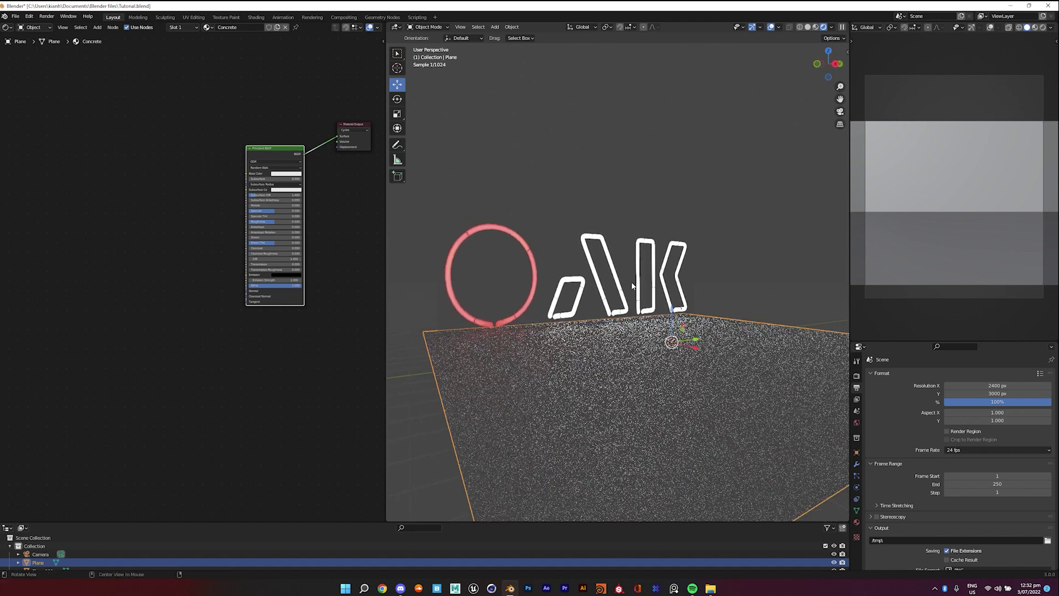
pyautogui.click(633, 287)
pyautogui.scroll(1, 132, 170)
pyautogui.moveTo(132, 169); pyautogui.dragTo(206, 260, button='middle')
pyautogui.moveTo(119, 271); pyautogui.dragTo(107, 228)
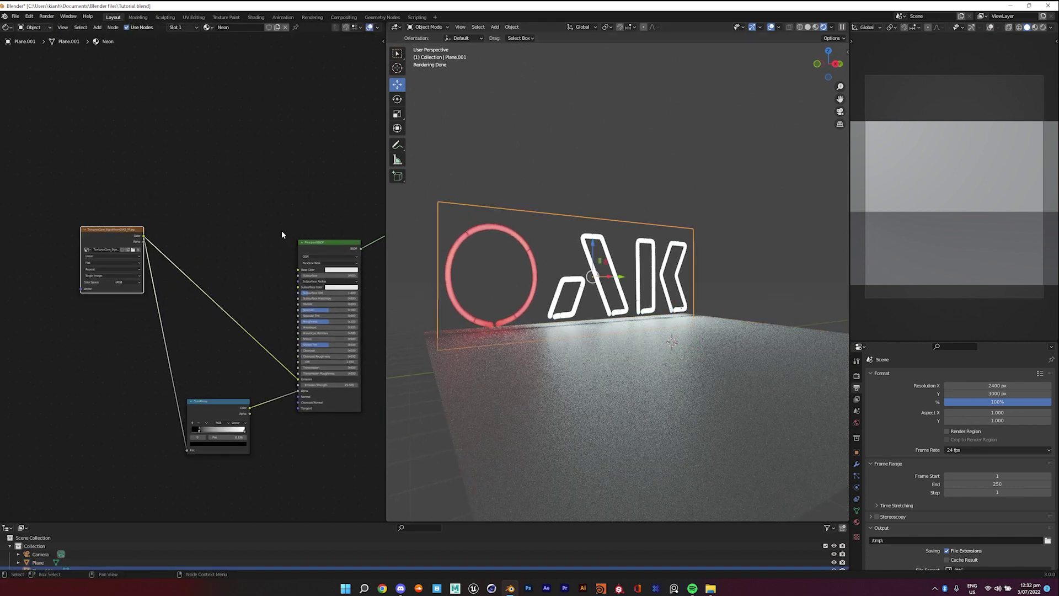
# Reselect the ground plane and add the TexturesCom_Pavement_RoadOld_Yellow_1K_albedo image from the Tutorial folder as a texture node in its Concrete material
pyautogui.moveTo(726, 362); pyautogui.dragTo(693, 352, button='middle')
pyautogui.click(693, 350)
pyautogui.moveTo(368, 193); pyautogui.dragTo(264, 181, button='middle')
pyautogui.scroll(2, 256, 153)
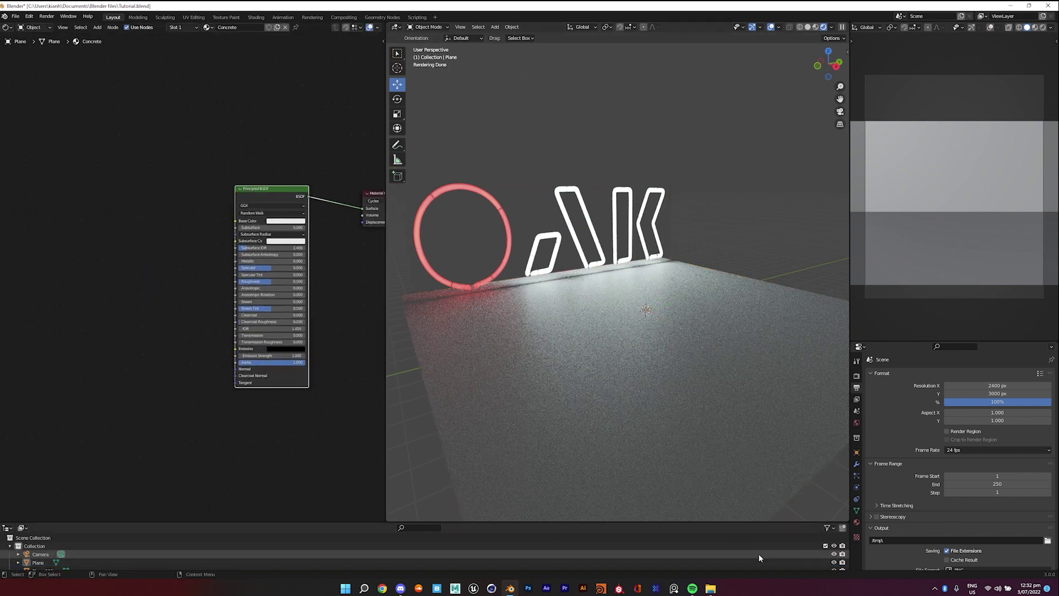
pyautogui.click(711, 588)
pyautogui.click(890, 277)
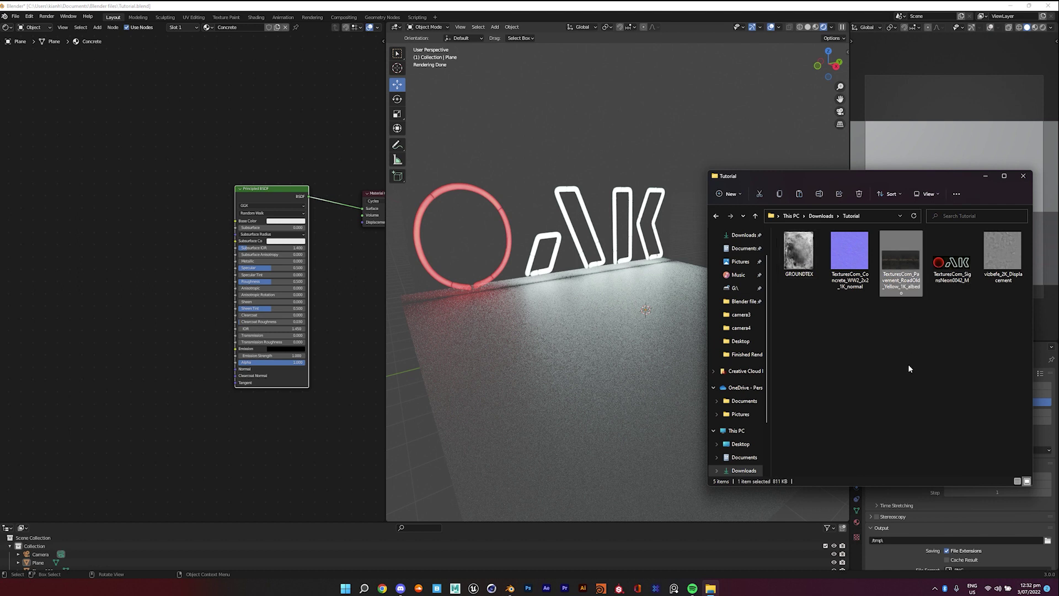
pyautogui.click(908, 364)
pyautogui.moveTo(905, 255); pyautogui.dragTo(7, 174)
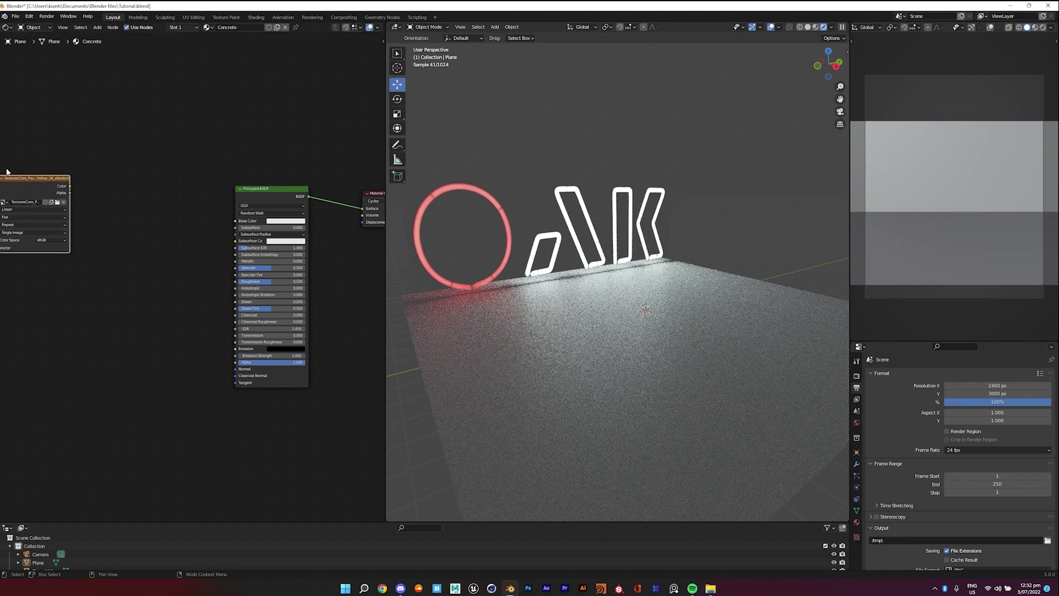
# Connect the pavement albedo texture's Color to the Principled BSDF's Base Color and move the texture node farther from the shader
pyautogui.moveTo(134, 160); pyautogui.dragTo(276, 182, button='middle')
pyautogui.scroll(-1, 276, 182)
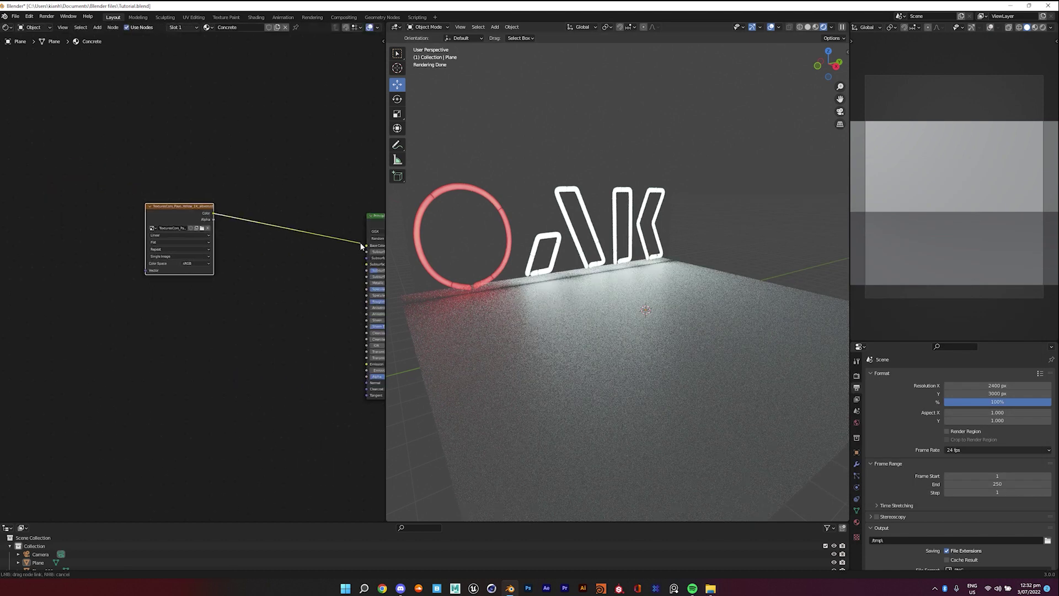
pyautogui.moveTo(360, 244); pyautogui.dragTo(366, 245)
pyautogui.moveTo(185, 225); pyautogui.dragTo(254, 213, button='middle')
pyautogui.scroll(-1, 253, 213)
pyautogui.moveTo(254, 211); pyautogui.dragTo(175, 193)
pyautogui.moveTo(236, 165); pyautogui.dragTo(191, 182, button='middle')
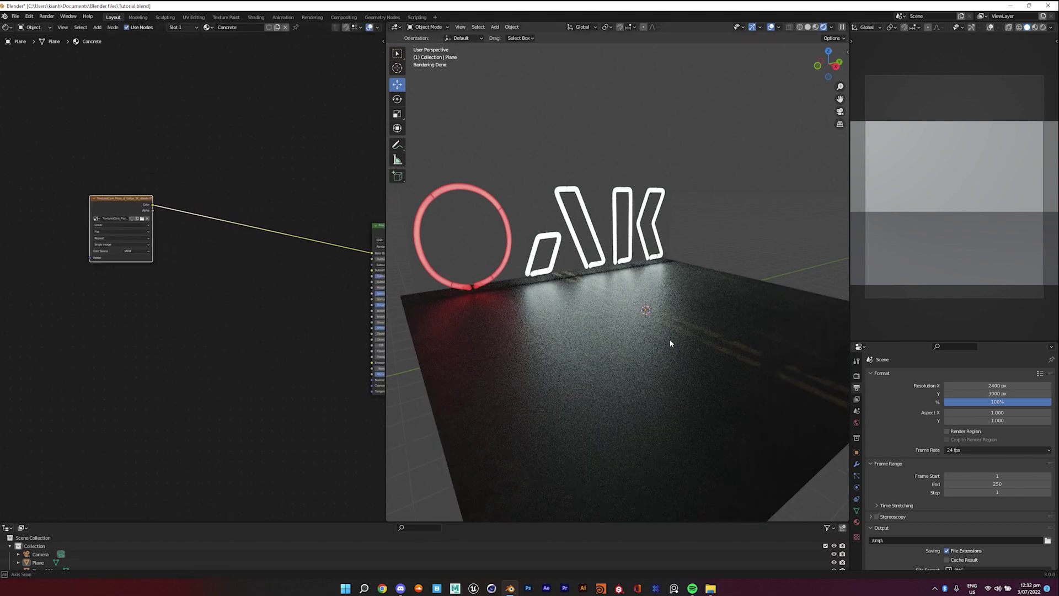
pyautogui.moveTo(669, 339); pyautogui.dragTo(651, 302, button='middle')
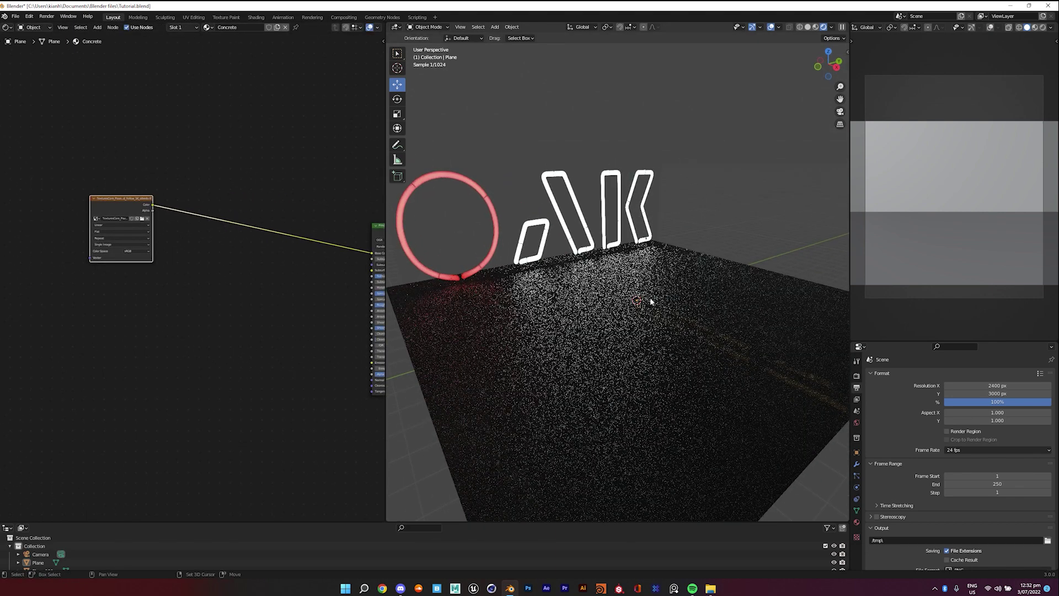
pyautogui.moveTo(138, 120); pyautogui.dragTo(110, 118, button='middle')
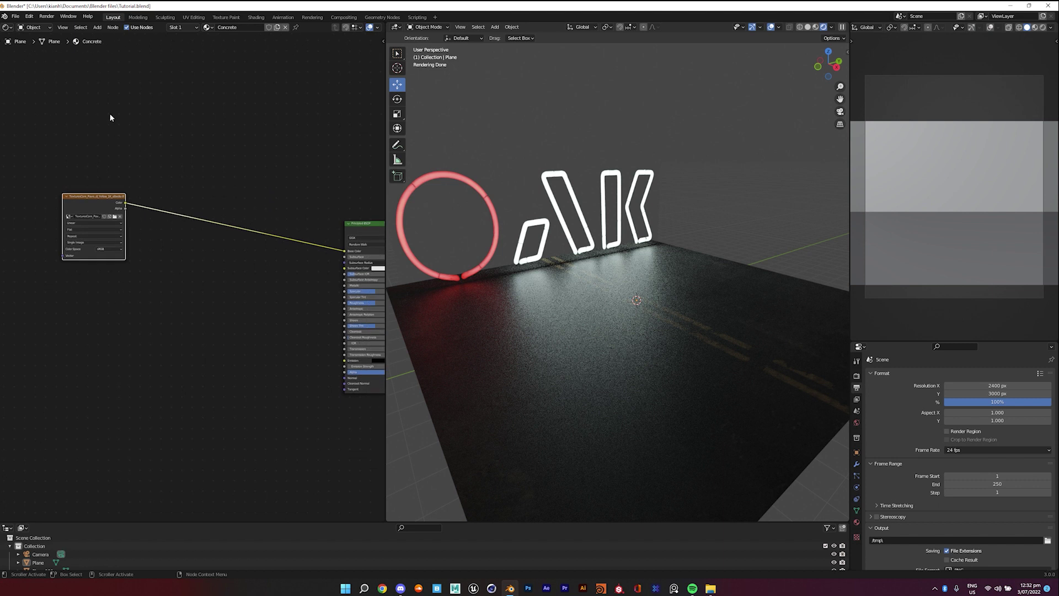
# Insert an RGB Curves node on the link between the pavement albedo texture and the Base Color
pyautogui.hotkey('shift', 'a')
pyautogui.click(284, 249)
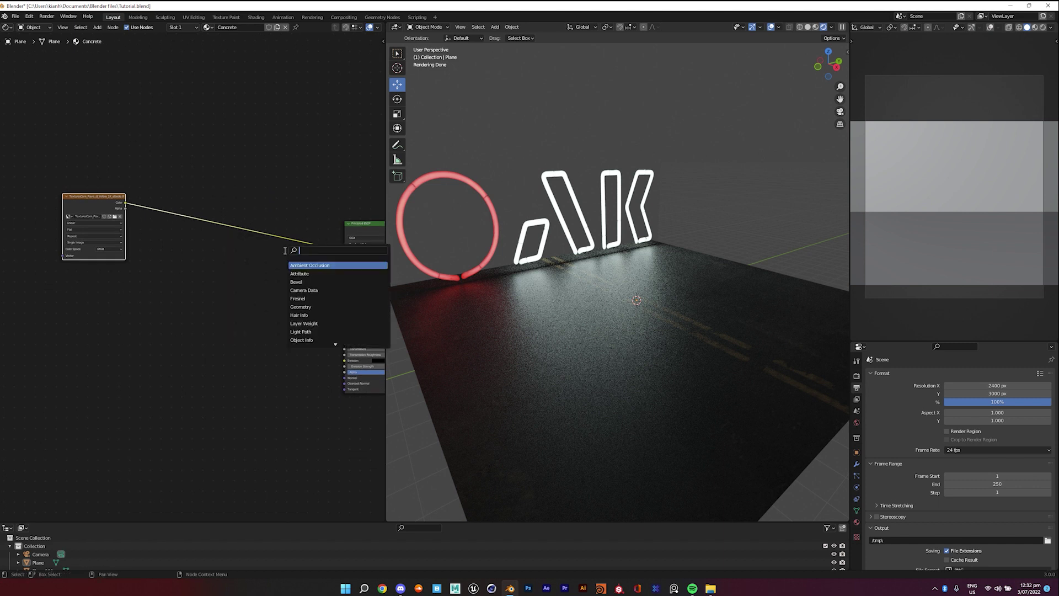
pyautogui.write('rgb')
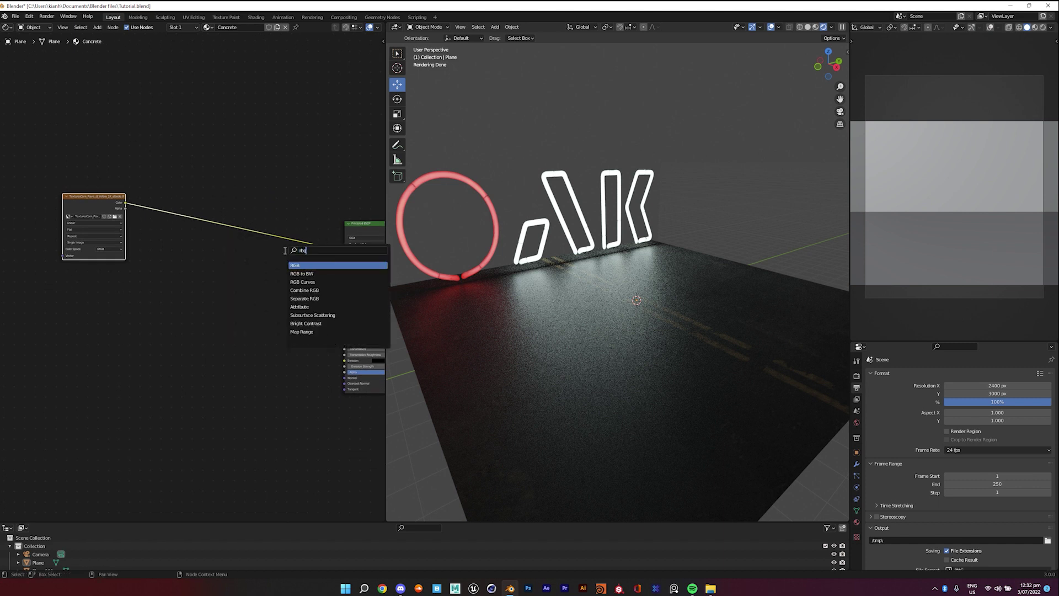
pyautogui.click(302, 282)
pyautogui.click(236, 215)
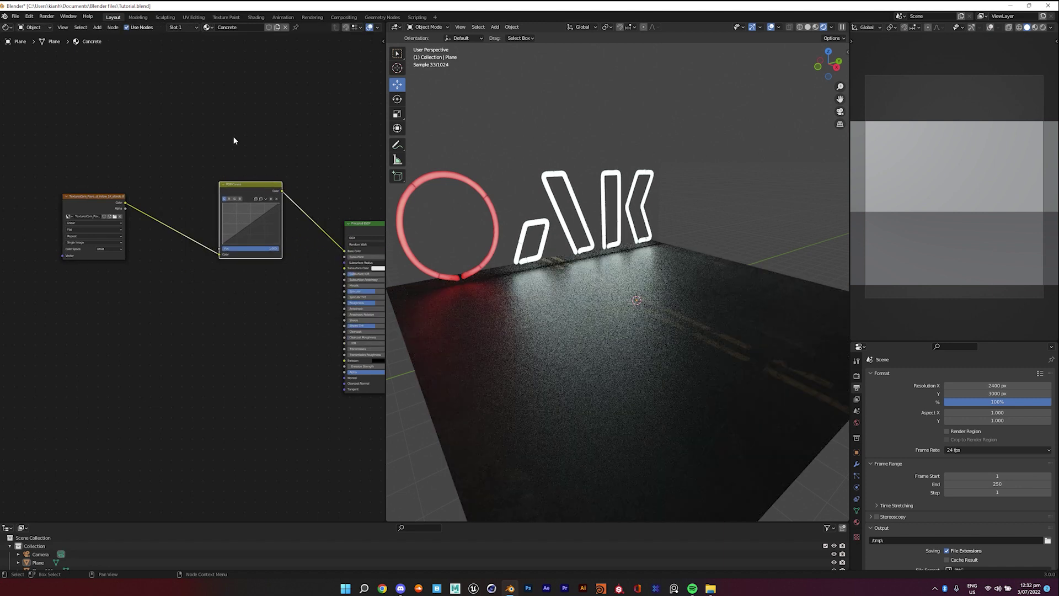
# Darken the pavement albedo by bending the RGB Curves down through a point at about X 0.595, Y 0.381
pyautogui.moveTo(255, 188); pyautogui.dragTo(250, 208)
pyautogui.scroll(2, 259, 130)
pyautogui.moveTo(266, 130); pyautogui.dragTo(289, 155, button='middle')
pyautogui.scroll(3, 265, 178)
pyautogui.moveTo(234, 240); pyautogui.dragTo(240, 249)
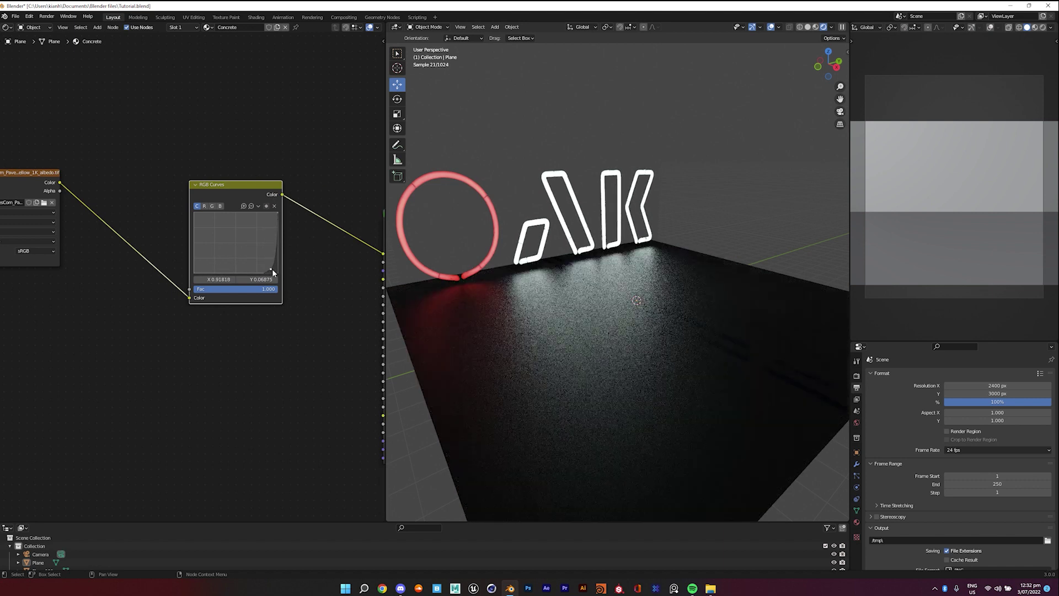
pyautogui.moveTo(272, 269); pyautogui.dragTo(244, 250)
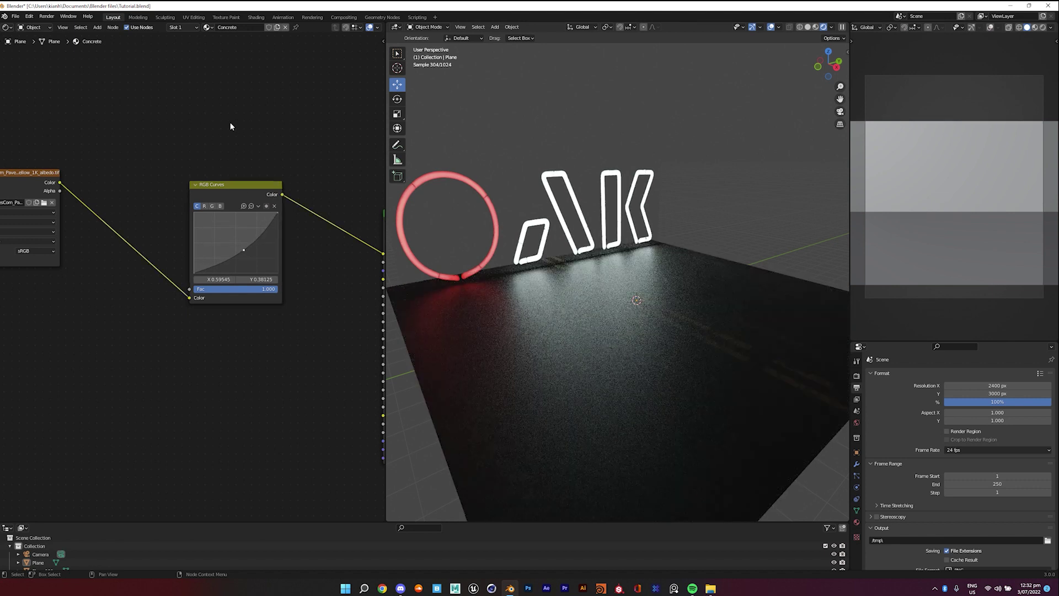
# Tidy the layout by placing the albedo texture and RGB Curves nodes side by side ahead of the Principled BSDF
pyautogui.moveTo(214, 188); pyautogui.dragTo(217, 187)
pyautogui.moveTo(31, 173); pyautogui.dragTo(95, 175, button='middle')
pyautogui.moveTo(95, 175); pyautogui.dragTo(125, 155)
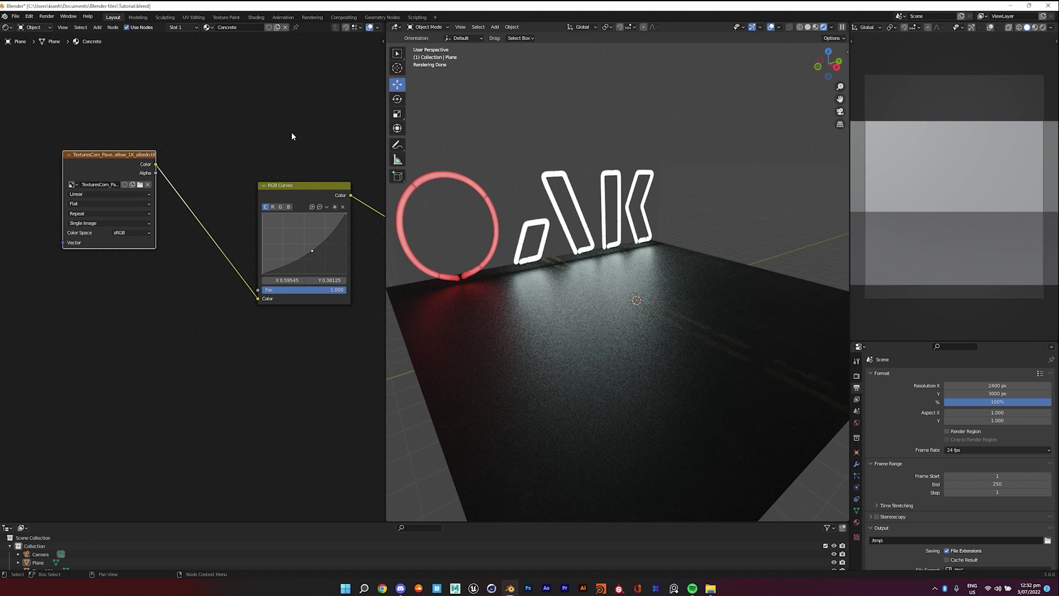
pyautogui.moveTo(288, 188); pyautogui.dragTo(243, 173, button='middle')
pyautogui.moveTo(259, 172)
pyautogui.mouseDown()
pyautogui.moveTo(241, 178)
pyautogui.moveTo(273, 160)
pyautogui.mouseUp()
pyautogui.scroll(-1, 273, 111)
pyautogui.moveTo(268, 80); pyautogui.dragTo(276, 113, button='middle')
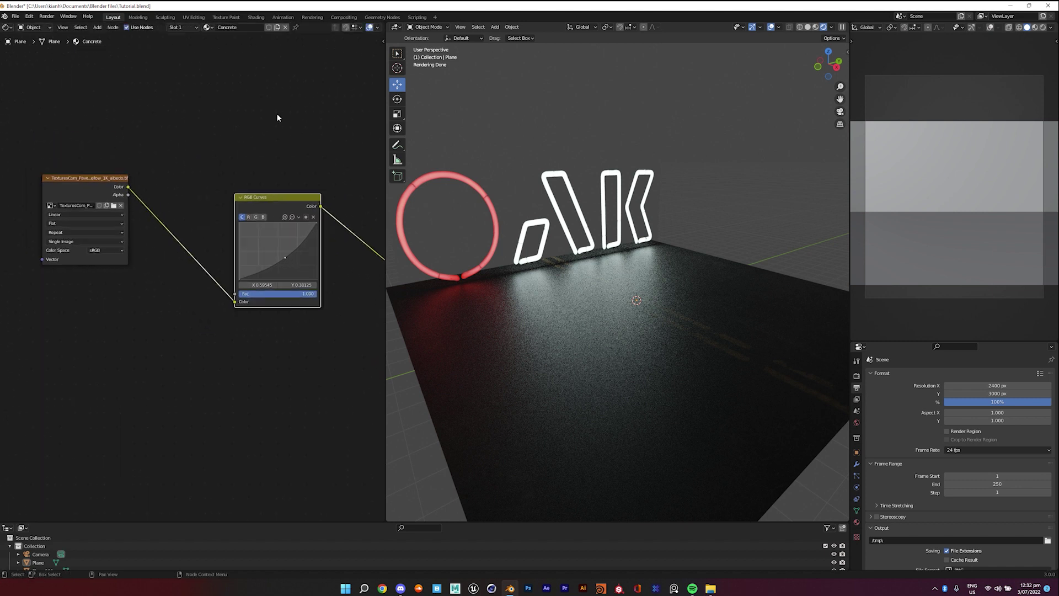
pyautogui.moveTo(246, 371); pyautogui.dragTo(207, 326, button='middle')
pyautogui.scroll(-2, 220, 293)
pyautogui.moveTo(239, 168); pyautogui.dragTo(212, 151)
pyautogui.moveTo(273, 146); pyautogui.dragTo(283, 176, button='middle')
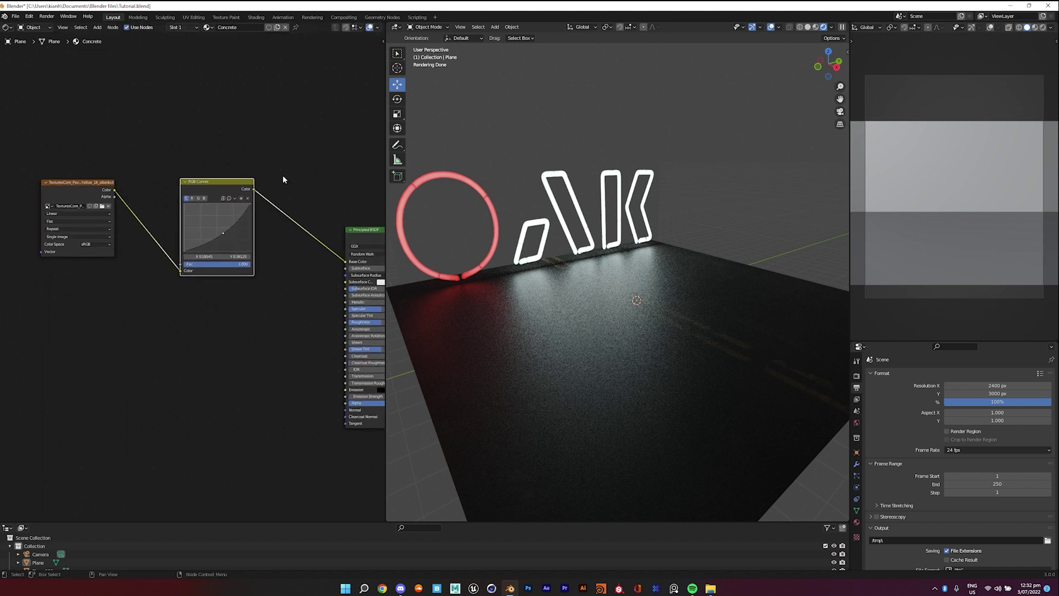
# Add the GROUNDTEX image from the Tutorial folder as a texture node and place it below the albedo and RGB Curves nodes
pyautogui.click(711, 588)
pyautogui.moveTo(801, 252)
pyautogui.mouseDown()
pyautogui.moveTo(814, 249)
pyautogui.moveTo(84, 326)
pyautogui.mouseUp()
pyautogui.moveTo(181, 299); pyautogui.dragTo(259, 235, button='middle')
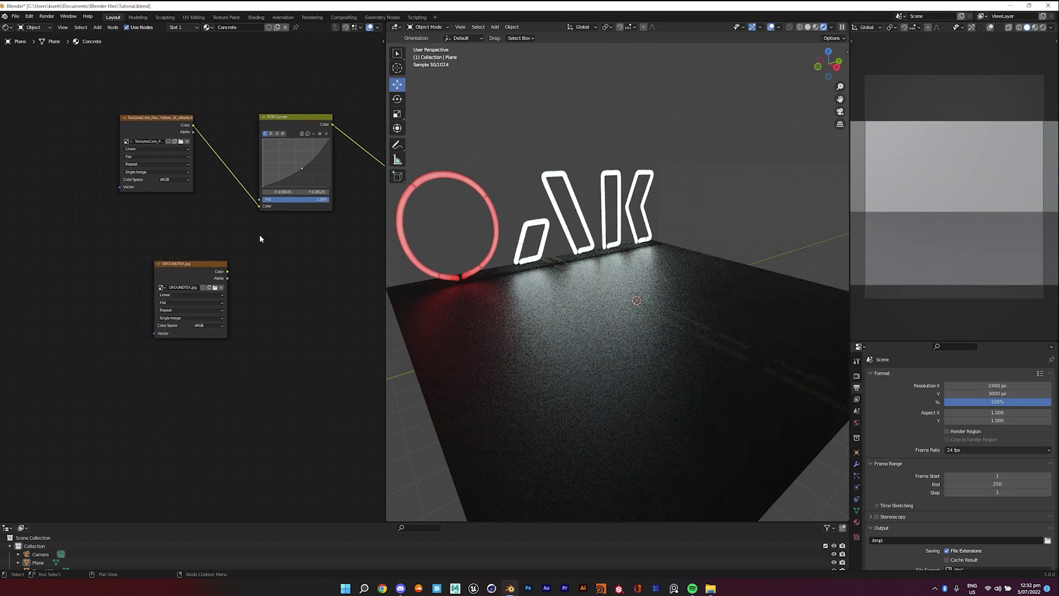
pyautogui.scroll(-1, 259, 234)
pyautogui.moveTo(287, 98); pyautogui.dragTo(147, 149)
pyautogui.moveTo(147, 148); pyautogui.dragTo(147, 81)
pyautogui.moveTo(187, 210); pyautogui.dragTo(192, 242, button='middle')
pyautogui.moveTo(194, 299); pyautogui.dragTo(174, 258)
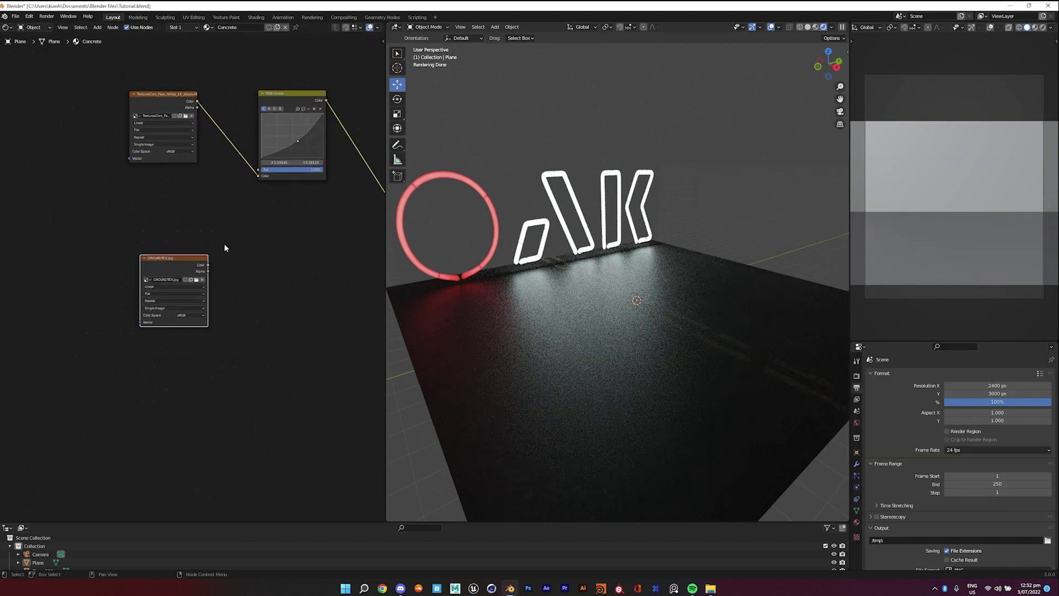
# Connect the GROUNDTEX texture's Color to the Principled BSDF's Roughness and check the neon reflections on the ground up close
pyautogui.moveTo(263, 243); pyautogui.dragTo(171, 262, button='middle')
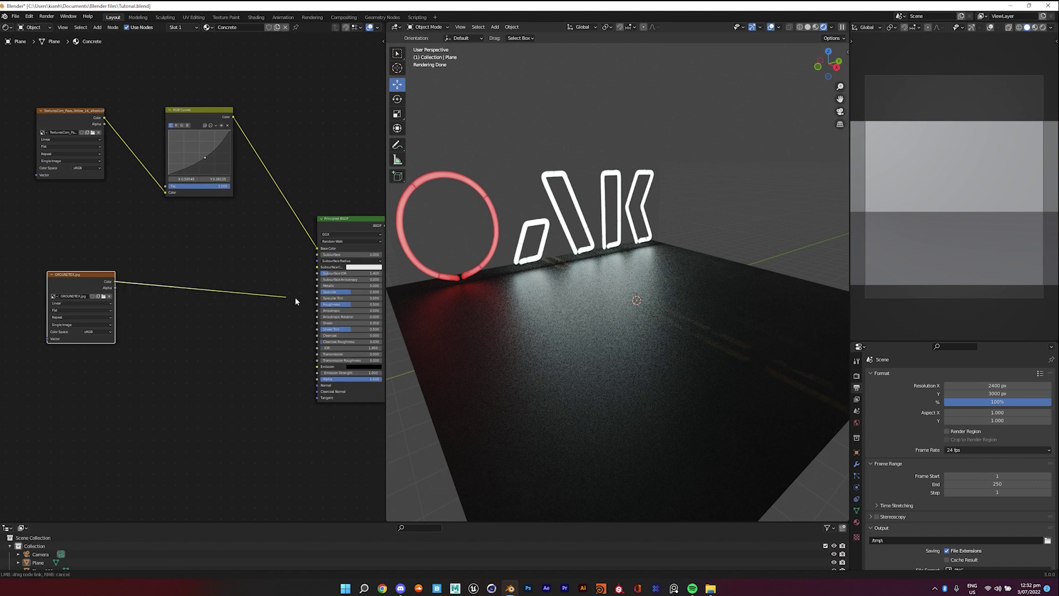
pyautogui.moveTo(316, 309); pyautogui.dragTo(317, 305)
pyautogui.moveTo(171, 258); pyautogui.dragTo(201, 262, button='middle')
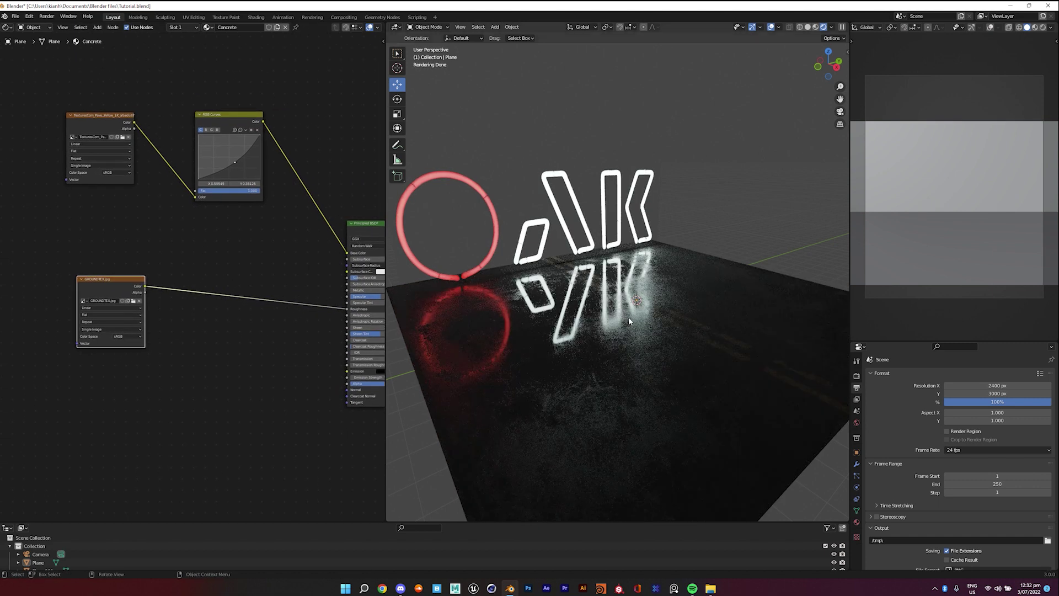
pyautogui.keyDown('alt'); pyautogui.moveTo(628, 319); pyautogui.dragTo(678, 308, button='middle'); pyautogui.keyUp('alt')
pyautogui.moveTo(594, 292)
pyautogui.mouseDown(button='middle')
pyautogui.moveTo(676, 310)
pyautogui.moveTo(648, 293)
pyautogui.moveTo(586, 304)
pyautogui.moveTo(607, 293)
pyautogui.mouseUp(button='middle')
pyautogui.scroll(2, 601, 307)
pyautogui.keyDown('alt'); pyautogui.middleClick(606, 292); pyautogui.keyUp('alt')
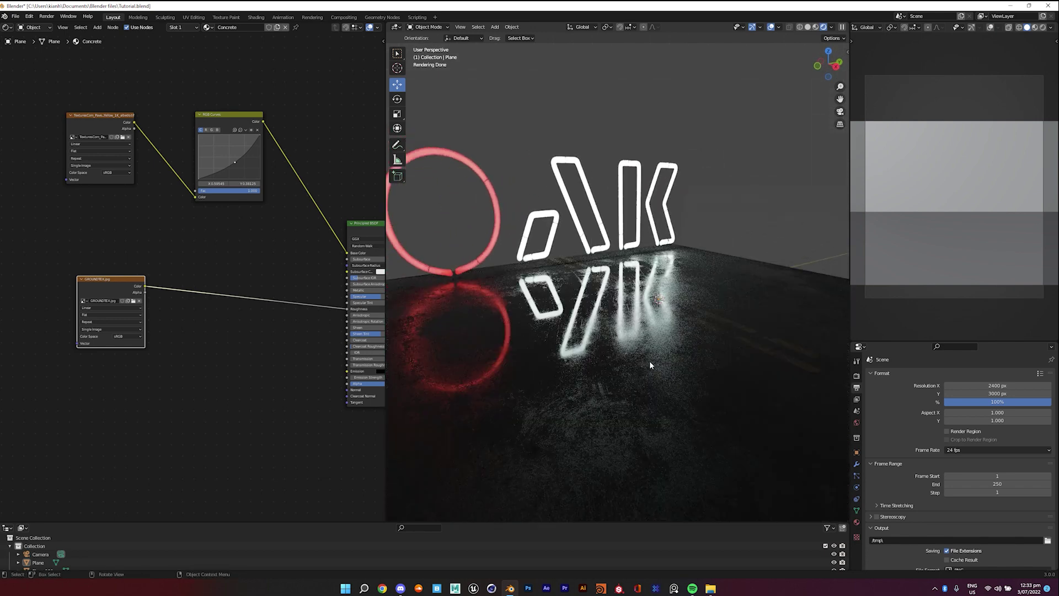
# Add a ColorRamp node between the GROUNDTEX texture and the Principled BSDF's Roughness
pyautogui.hotkey('shift', 'a')
pyautogui.click(231, 349)
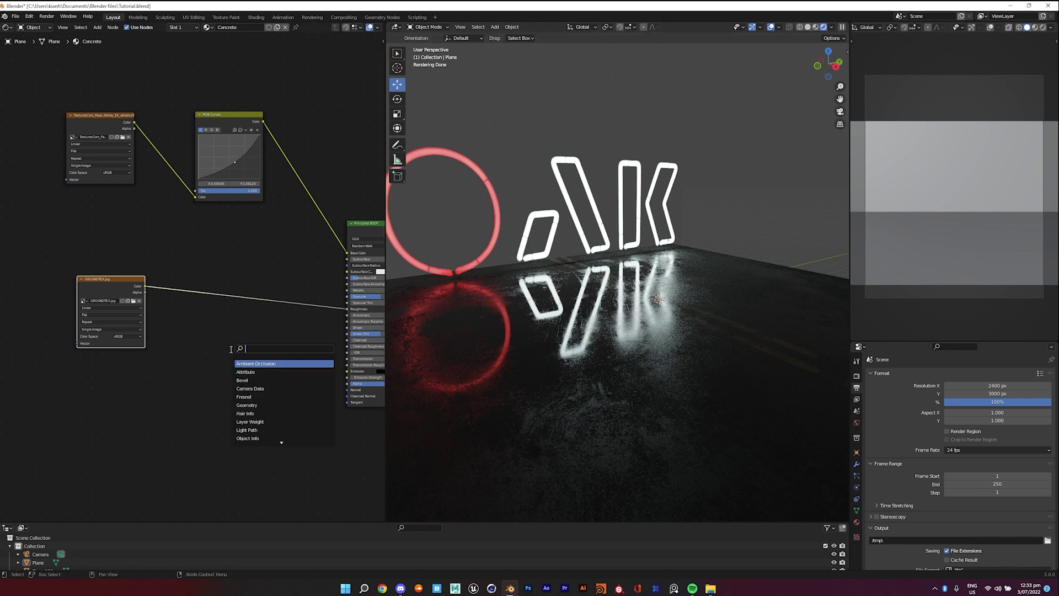
pyautogui.write('col')
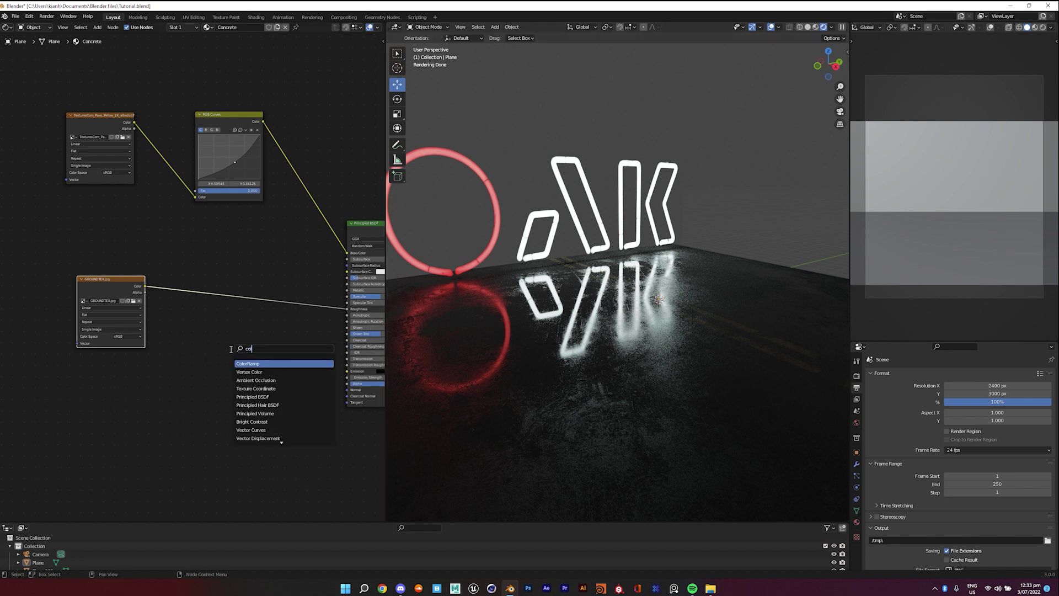
pyautogui.press('Return')
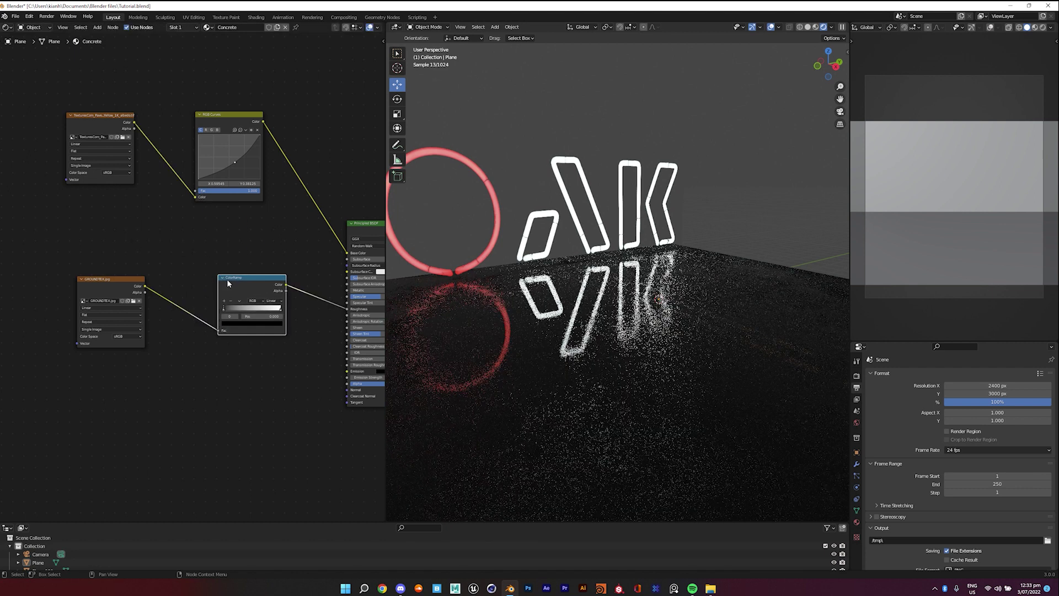
pyautogui.click(227, 279)
# Try the ColorRamp's black stop at 0.405 and its white stop at about 0.6 to compare the ground reflections
pyautogui.scroll(2, 208, 279)
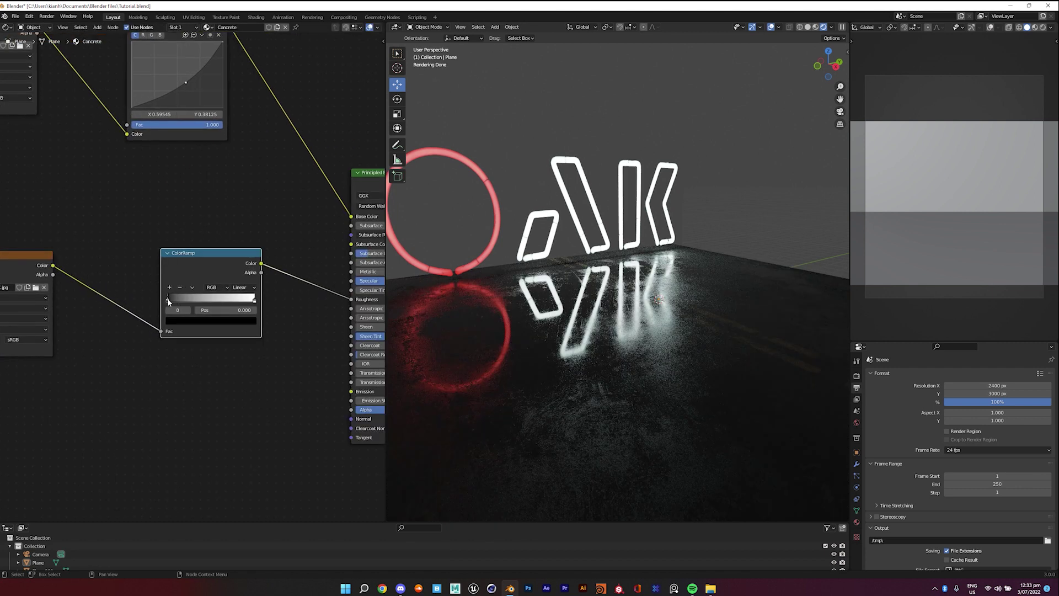
pyautogui.moveTo(168, 301); pyautogui.dragTo(202, 300)
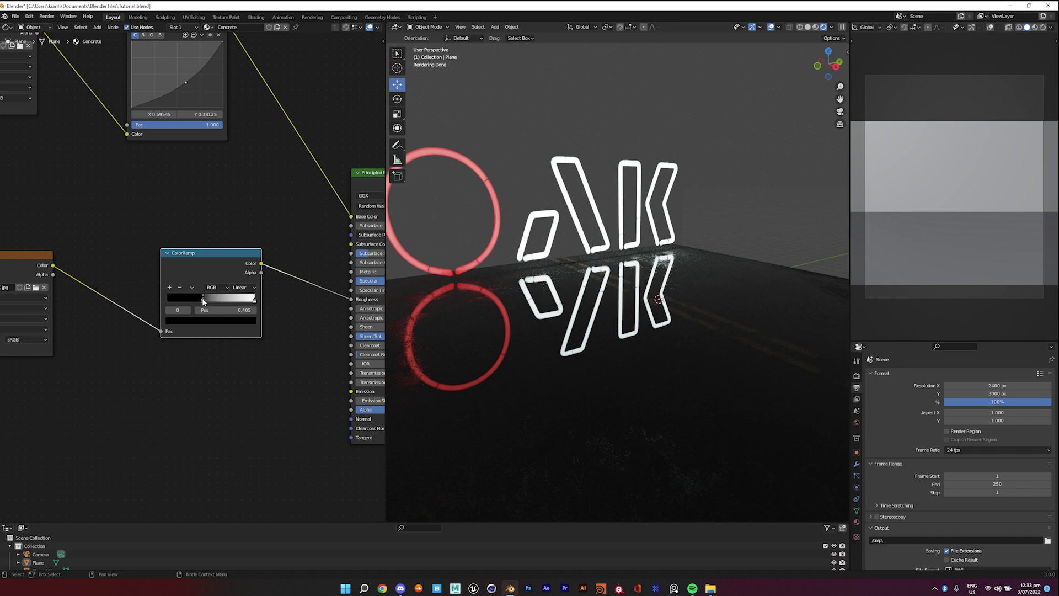
pyautogui.moveTo(203, 300); pyautogui.dragTo(173, 301)
pyautogui.moveTo(254, 300); pyautogui.dragTo(219, 302)
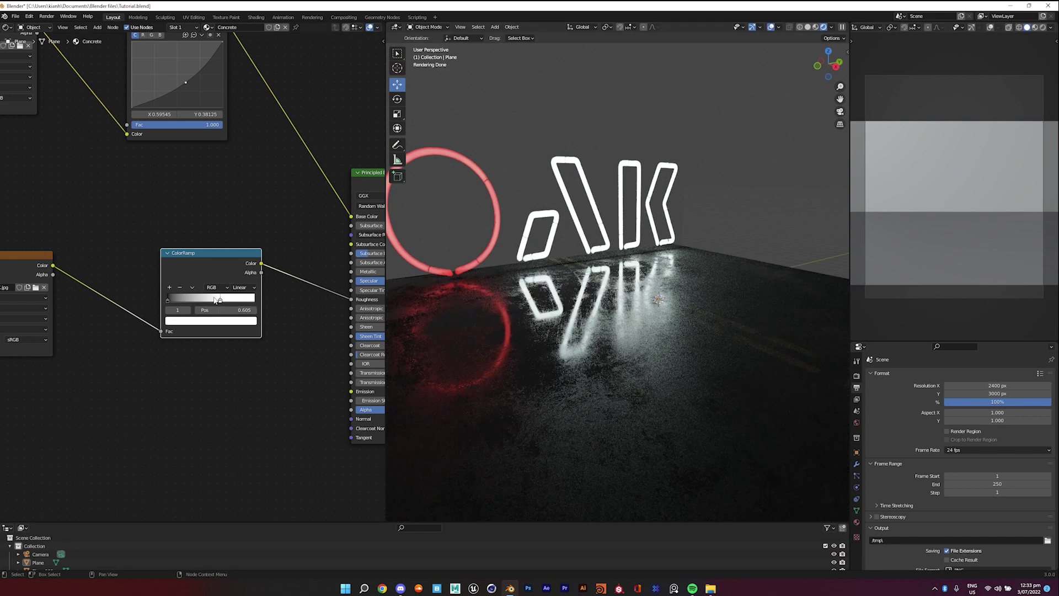
# Try a lighter colour on the ColorRamp's black stop, then return it to black
pyautogui.click(167, 300)
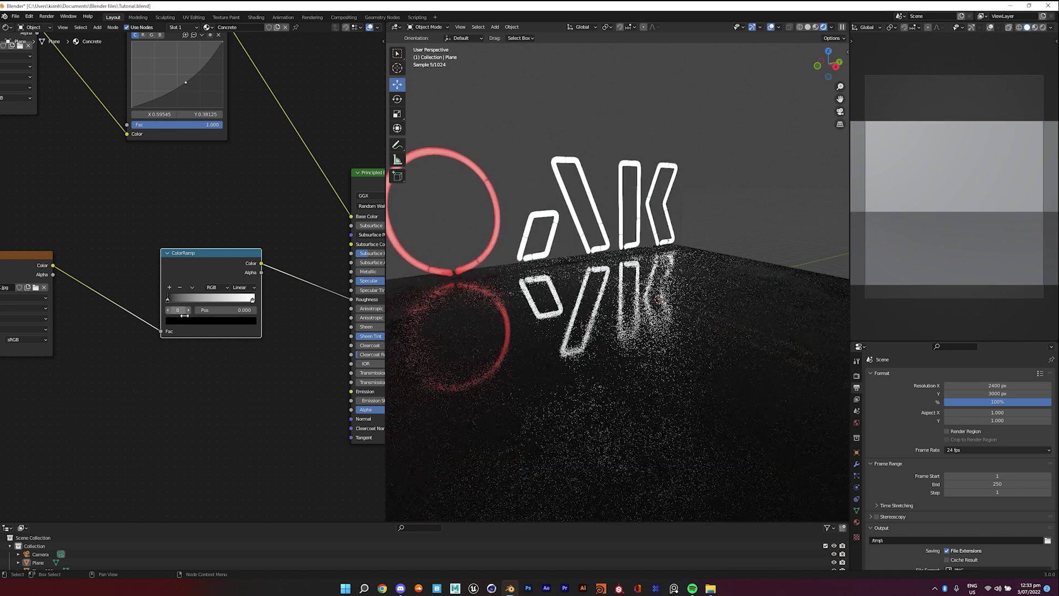
pyautogui.click(198, 320)
pyautogui.moveTo(234, 253); pyautogui.dragTo(239, 244)
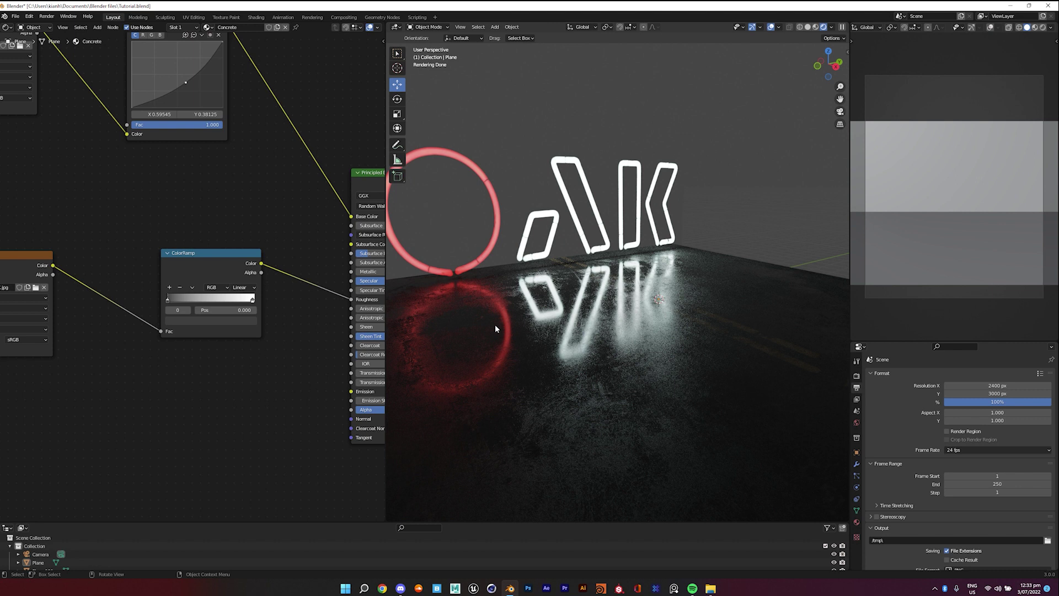
pyautogui.click(200, 321)
pyautogui.moveTo(237, 250); pyautogui.dragTo(238, 258)
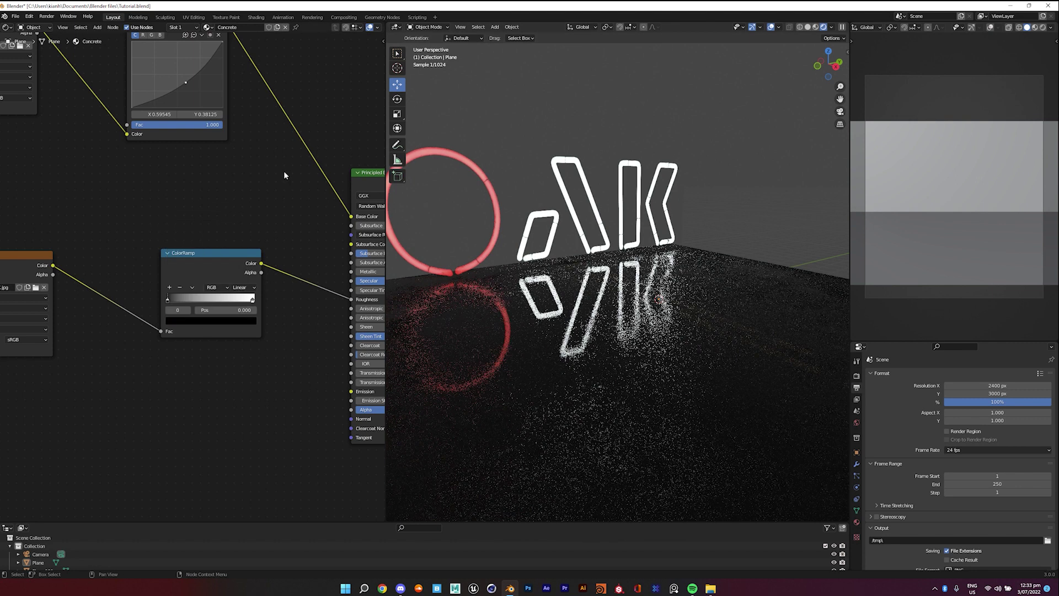
# Move the GROUNDTEX texture node up closer beneath the albedo texture to free space below it
pyautogui.scroll(-2, 199, 255)
pyautogui.moveTo(126, 215); pyautogui.dragTo(226, 258, button='middle')
pyautogui.scroll(-1, 140, 289)
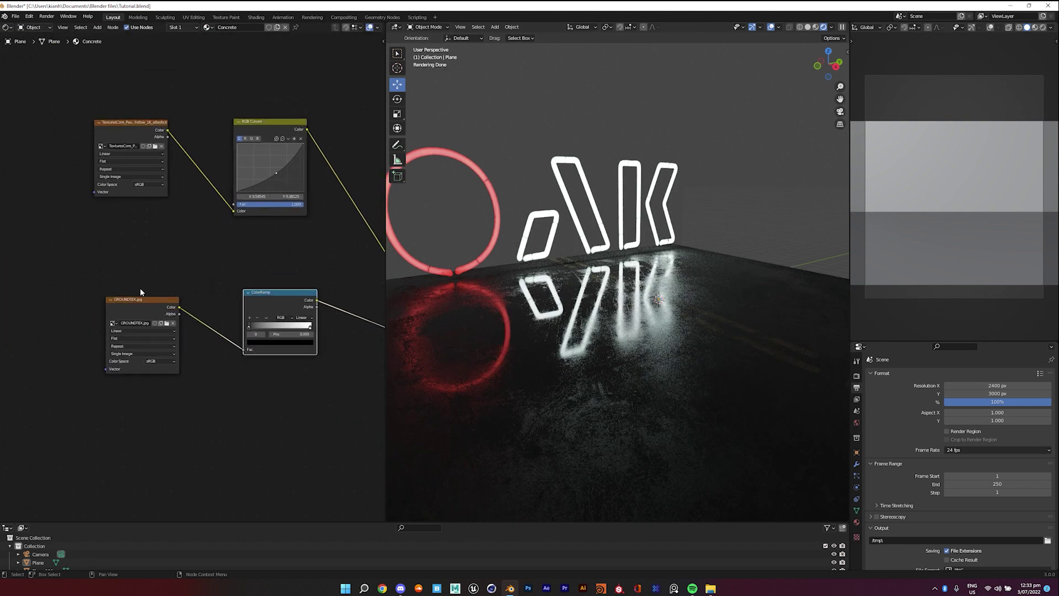
pyautogui.moveTo(130, 299); pyautogui.dragTo(100, 242)
pyautogui.scroll(-1, 195, 242)
pyautogui.moveTo(198, 274); pyautogui.dragTo(118, 227, button='middle')
# Add the TexturesCom_Concrete_WW2_2x2_1K_normal image from the Tutorial folder as a texture node below GROUNDTEX
pyautogui.scroll(-2, 117, 227)
pyautogui.click(719, 590)
pyautogui.moveTo(851, 252); pyautogui.dragTo(853, 255)
pyautogui.moveTo(97, 339); pyautogui.dragTo(72, 339)
pyautogui.moveTo(155, 319); pyautogui.dragTo(246, 334, button='middle')
pyautogui.scroll(-1, 247, 334)
pyautogui.moveTo(199, 337); pyautogui.dragTo(137, 320)
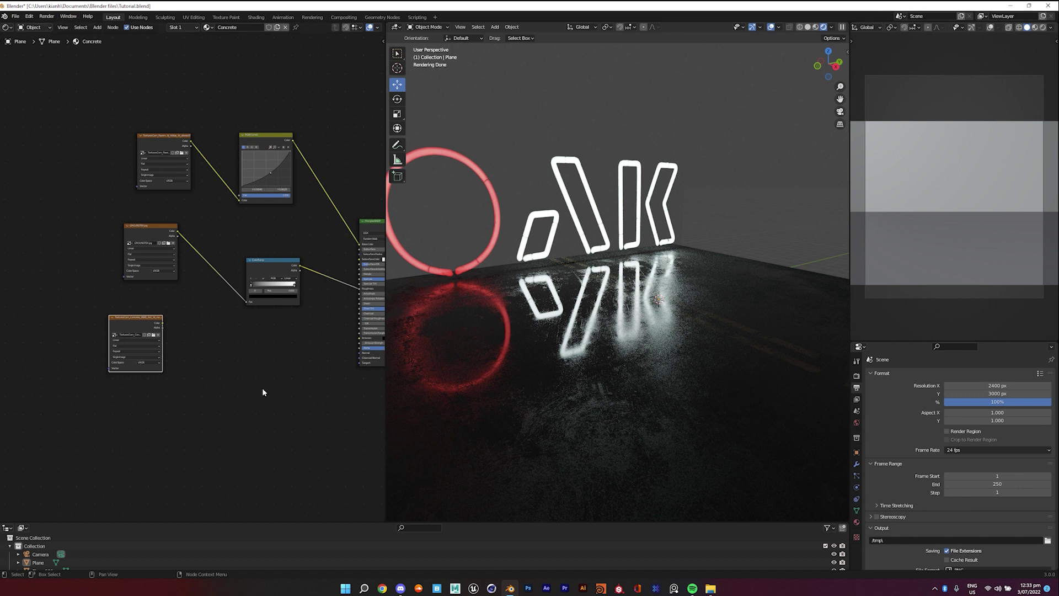
# Add a Bump node below the ColorRamp
pyautogui.hotkey('shift', 'a')
pyautogui.write('bump')
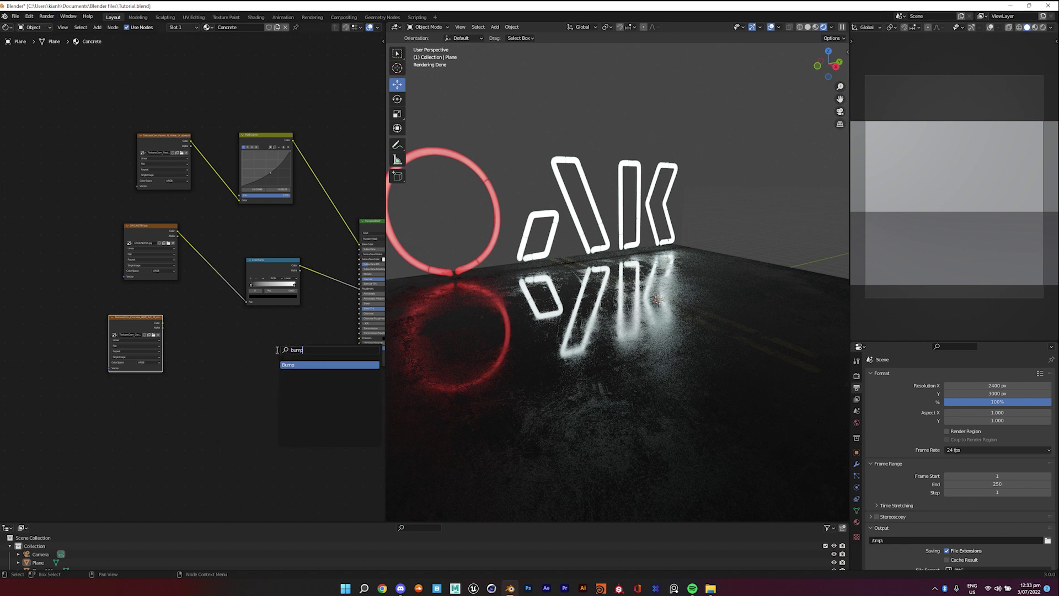
pyautogui.press('Return')
pyautogui.click(246, 353)
pyautogui.scroll(2, 194, 312)
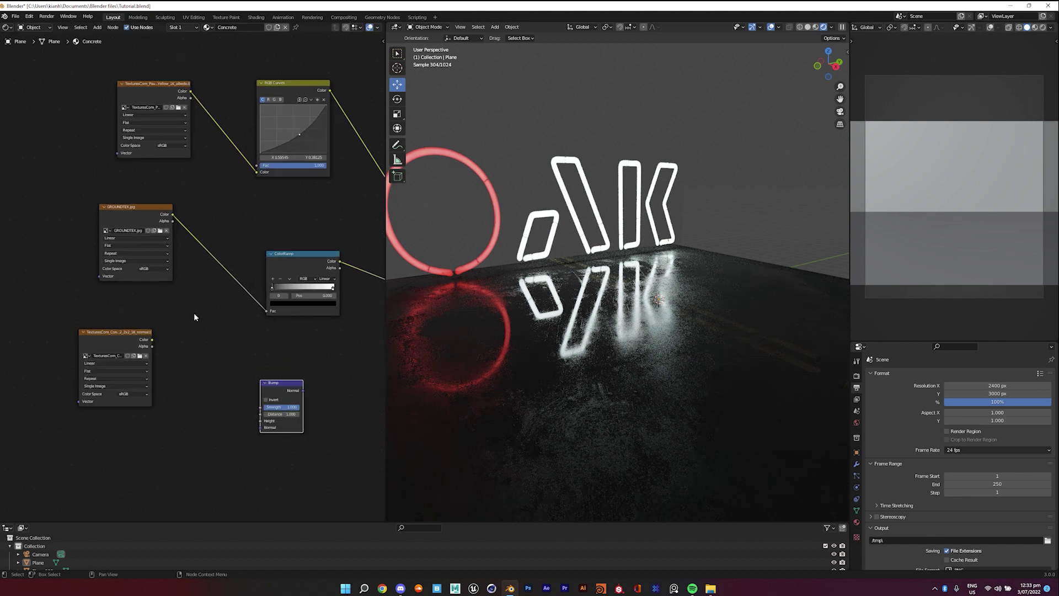
# Connect the concrete normal texture's Color to the Bump's Height and the Bump's Normal to the Principled BSDF's Normal
pyautogui.moveTo(119, 275); pyautogui.dragTo(226, 355)
pyautogui.moveTo(308, 303); pyautogui.dragTo(220, 315, button='middle')
pyautogui.moveTo(183, 340); pyautogui.dragTo(300, 330)
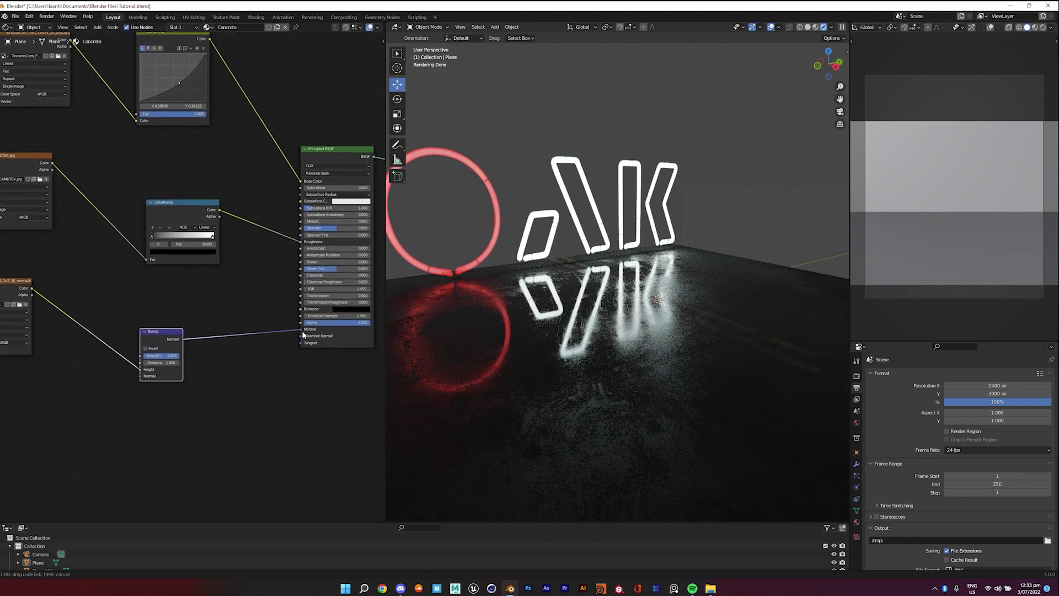
pyautogui.moveTo(217, 290); pyautogui.dragTo(280, 304, button='middle')
# Set the Bump's Distance to 0.010 and inspect the neon reflections on the ground
pyautogui.moveTo(511, 357); pyautogui.dragTo(610, 359, button='middle')
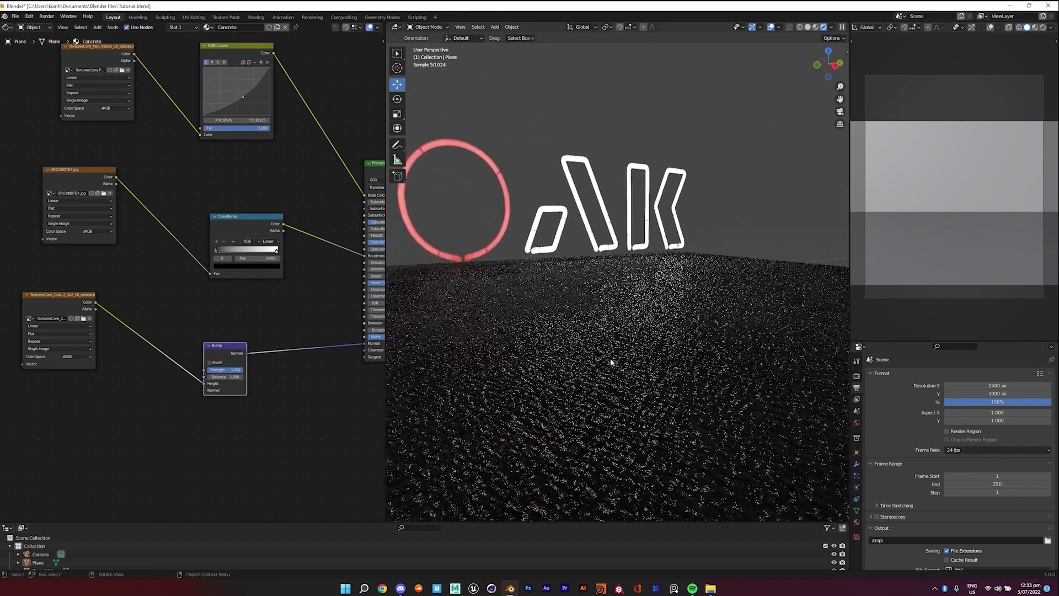
pyautogui.scroll(3, 274, 402)
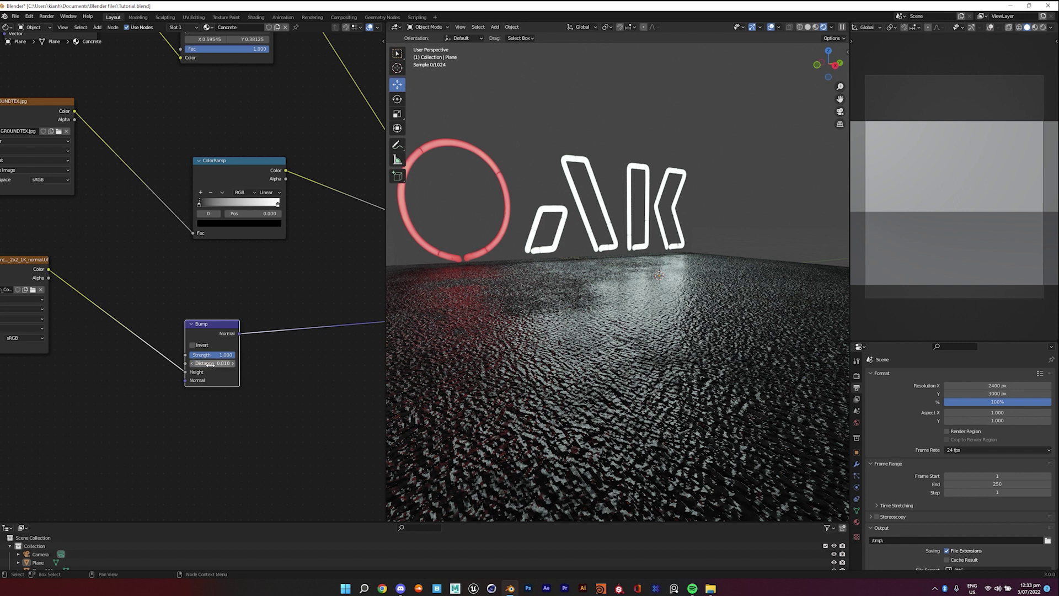
pyautogui.moveTo(616, 388); pyautogui.dragTo(606, 355, button='middle')
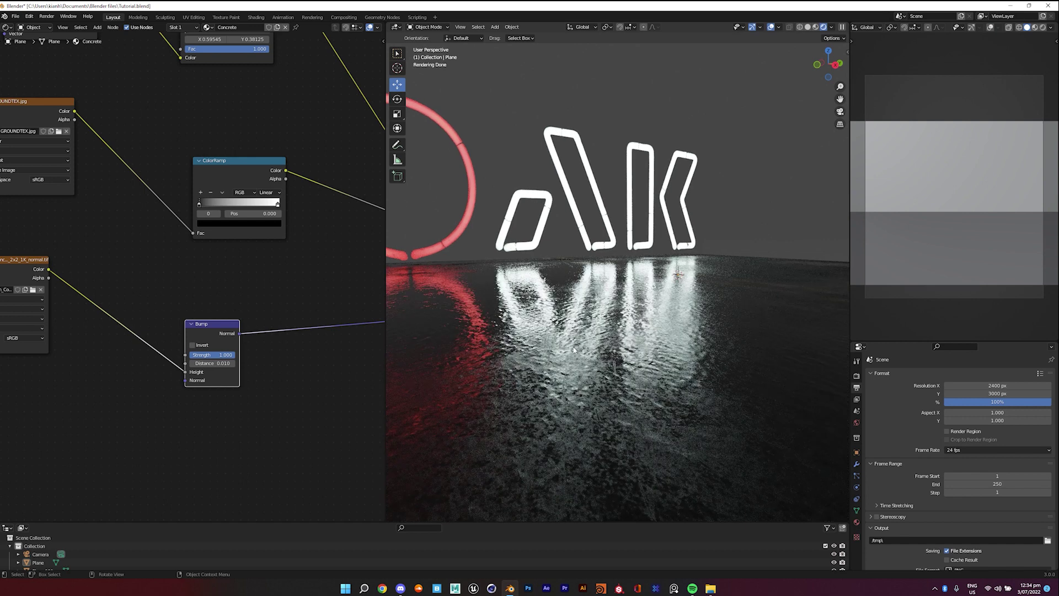
pyautogui.moveTo(574, 379); pyautogui.dragTo(599, 355, button='middle')
pyautogui.scroll(-4, 599, 355)
pyautogui.moveTo(731, 210)
pyautogui.mouseDown(button='middle')
pyautogui.moveTo(693, 232)
pyautogui.moveTo(741, 207)
pyautogui.mouseUp(button='middle')
pyautogui.scroll(2, 741, 207)
pyautogui.moveTo(669, 307)
pyautogui.mouseDown(button='middle')
pyautogui.moveTo(646, 293)
pyautogui.moveTo(662, 304)
pyautogui.mouseUp(button='middle')
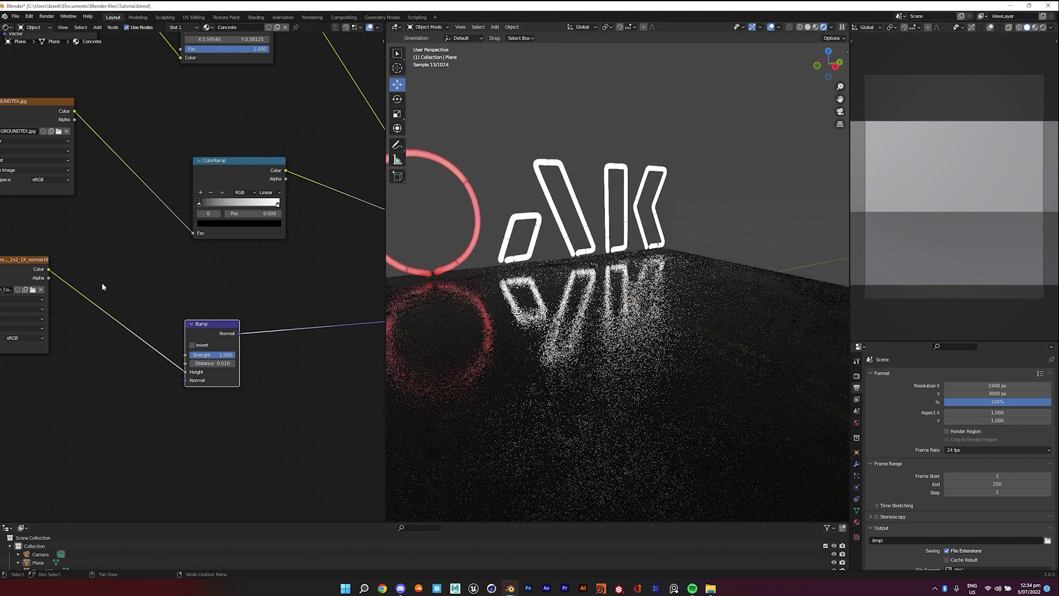
# Add Texture Coordinate and Mapping nodes to the concrete normal texture
pyautogui.moveTo(16, 273); pyautogui.dragTo(179, 300, button='middle')
pyautogui.scroll(-2, 178, 299)
pyautogui.moveTo(178, 299); pyautogui.dragTo(209, 336)
pyautogui.moveTo(209, 253); pyautogui.dragTo(218, 232, button='middle')
pyautogui.hotkey('ctrl', 't')
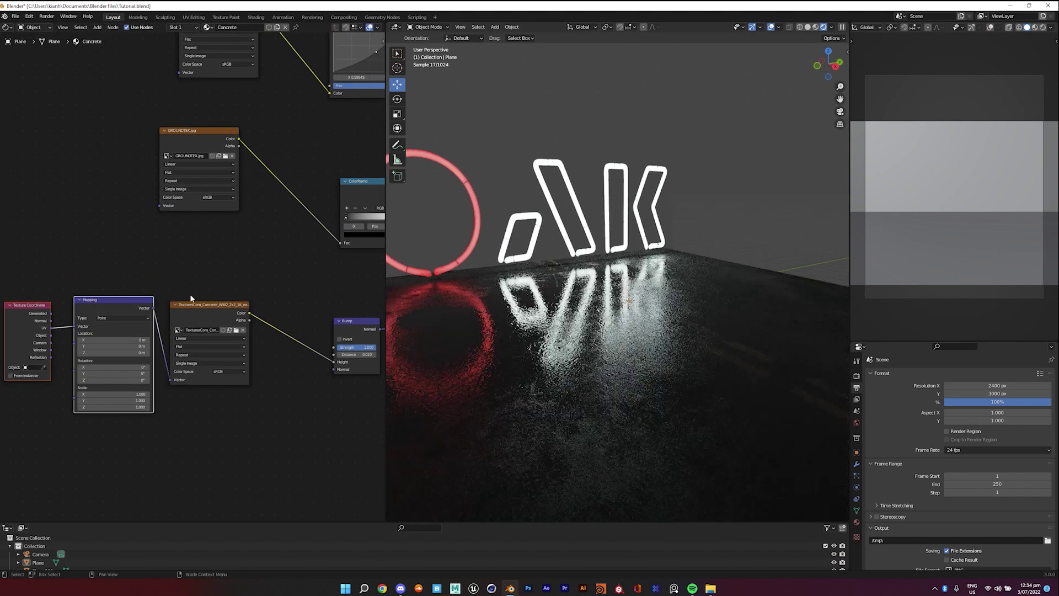
# Set the Mapping node's Scale to 7.200 on X, Y and Z and check the finer ground bumps up close
pyautogui.moveTo(192, 299); pyautogui.dragTo(209, 257, button='middle')
pyautogui.scroll(1, 210, 257)
pyautogui.scroll(1, 182, 325)
pyautogui.moveTo(147, 370); pyautogui.dragTo(232, 389)
pyautogui.moveTo(688, 326); pyautogui.dragTo(630, 338, button='middle')
pyautogui.scroll(4, 630, 334)
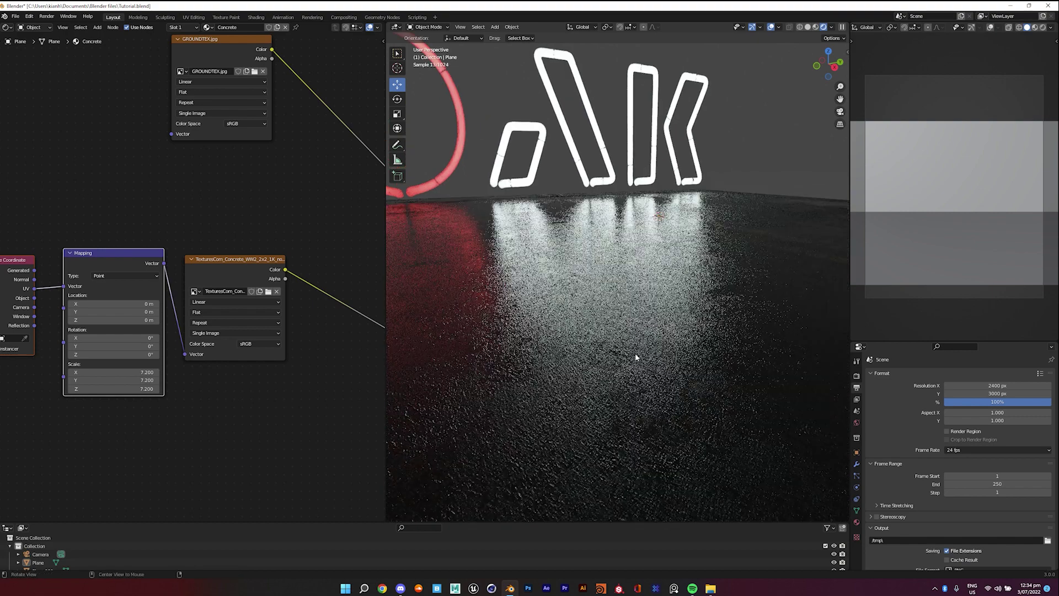
pyautogui.moveTo(638, 320)
pyautogui.mouseDown(button='middle')
pyautogui.moveTo(614, 322)
pyautogui.moveTo(633, 317)
pyautogui.mouseUp(button='middle')
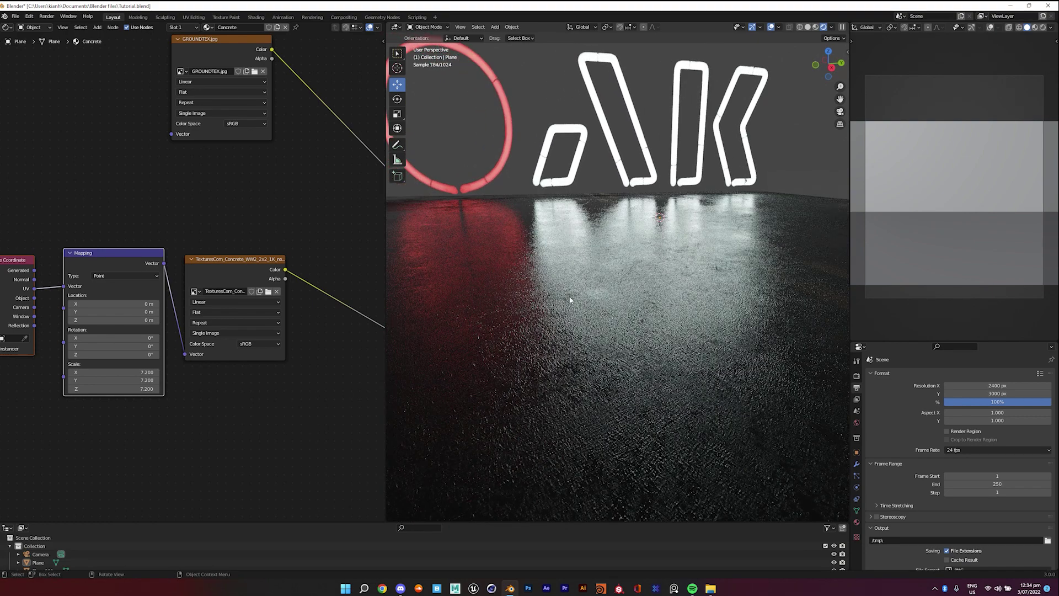
pyautogui.moveTo(570, 299); pyautogui.dragTo(585, 284, button='middle')
pyautogui.scroll(-4, 594, 264)
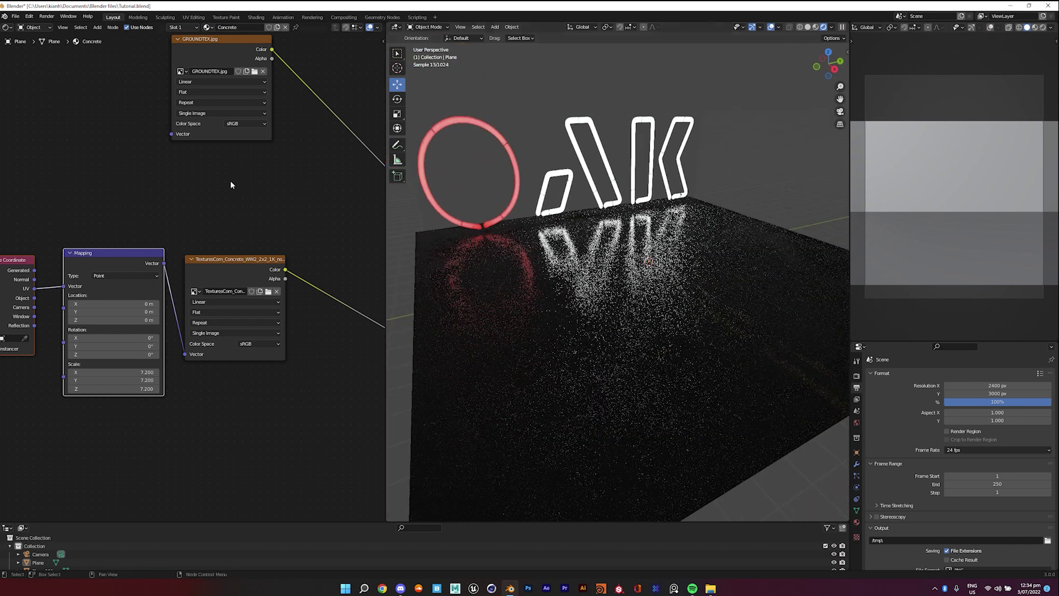
# Add the vizbefe_2K_Displacement image from the Tutorial folder as a texture node below the other textures
pyautogui.scroll(-3, 231, 185)
pyautogui.scroll(-2, 227, 300)
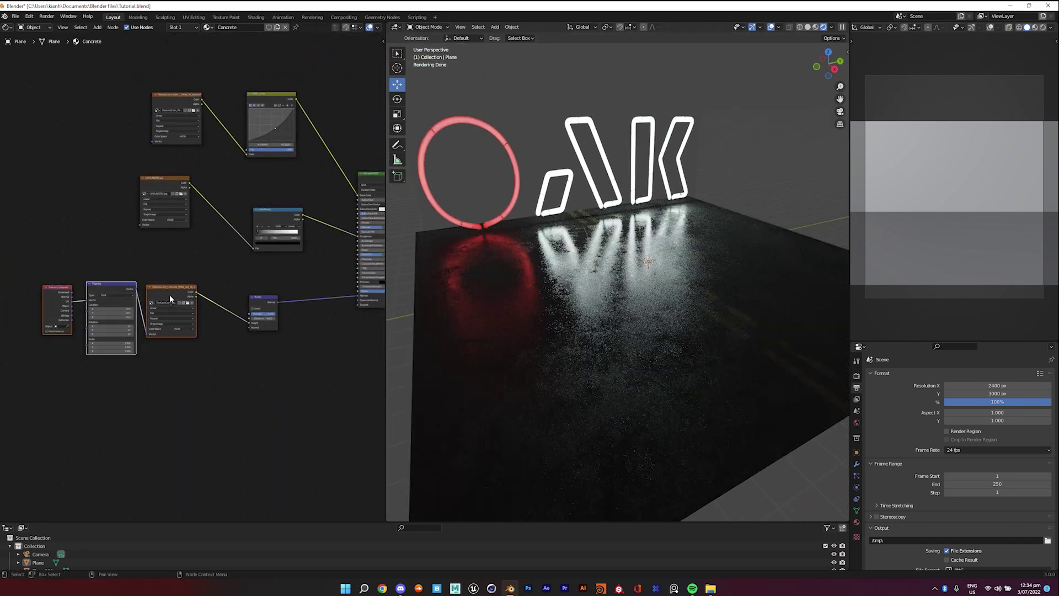
pyautogui.moveTo(227, 266); pyautogui.dragTo(166, 257, button='middle')
pyautogui.moveTo(710, 588)
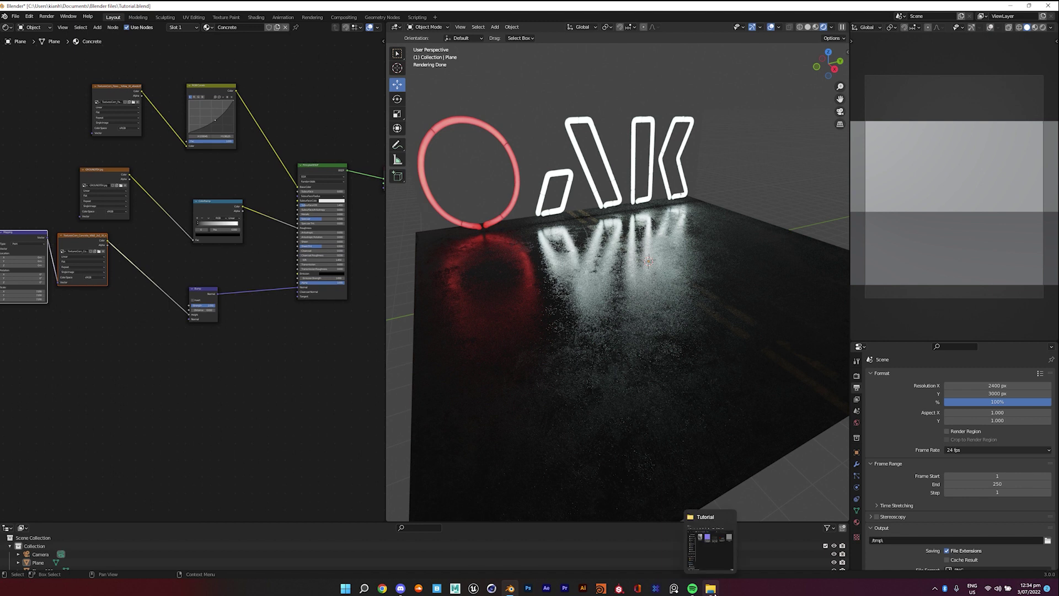
pyautogui.click(710, 543)
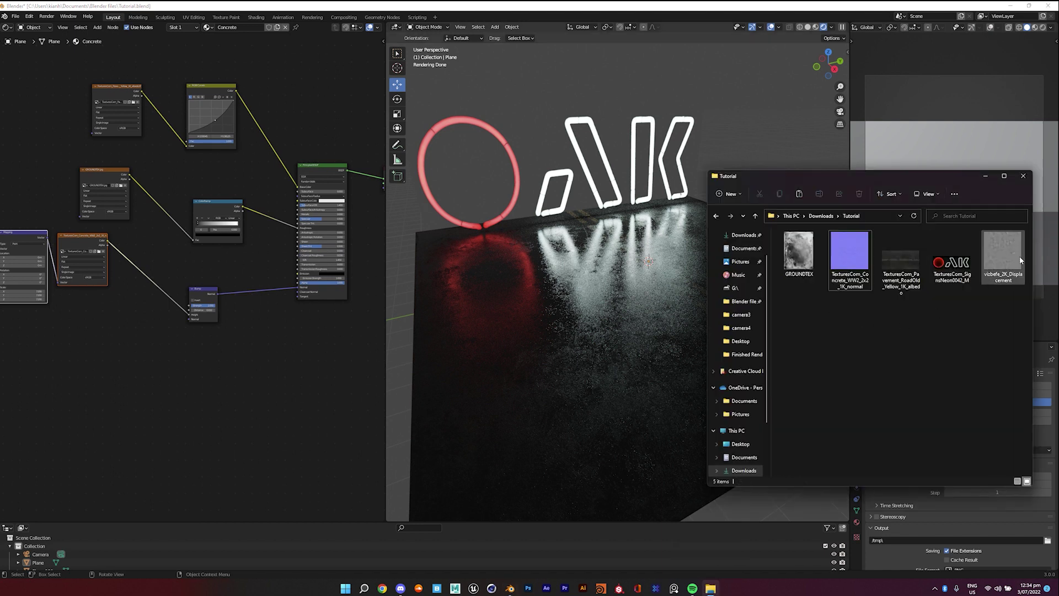
pyautogui.moveTo(1004, 254); pyautogui.dragTo(111, 380)
pyautogui.scroll(1, 209, 364)
pyautogui.scroll(1, 210, 361)
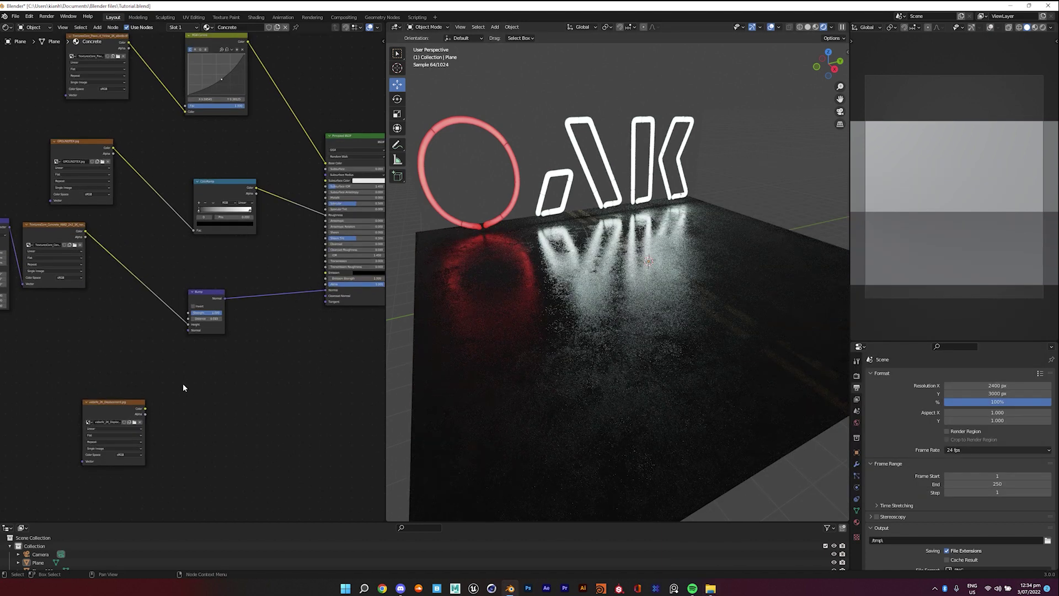
# Add a Displacement node below the Bump node and connect the displacement texture's Color to its Height
pyautogui.hotkey('shift', 'a')
pyautogui.click(241, 382)
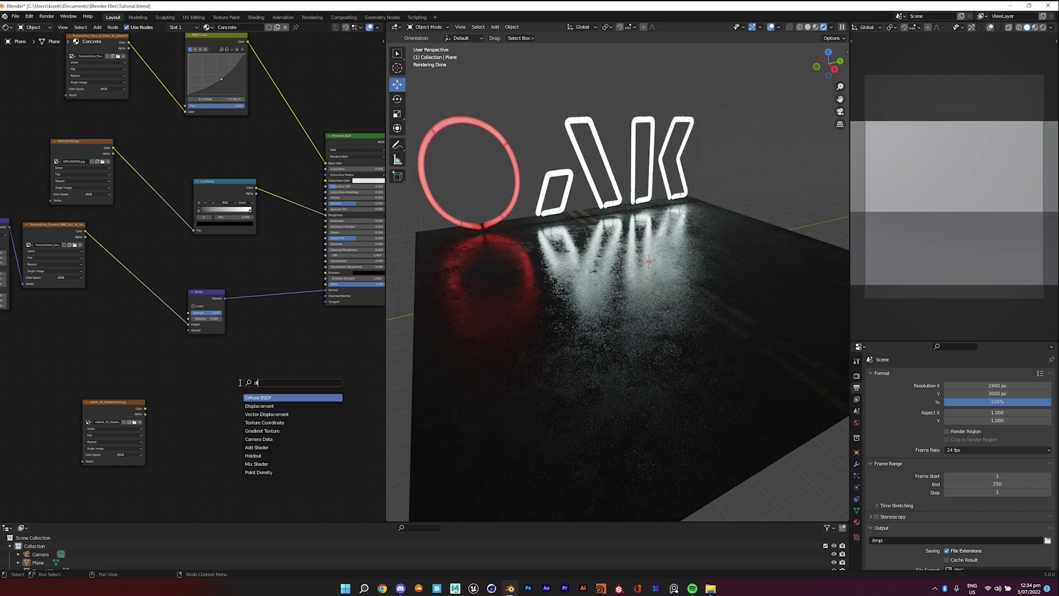
pyautogui.write('disp')
pyautogui.press('Return')
pyautogui.click(194, 341)
pyautogui.scroll(5, 161, 371)
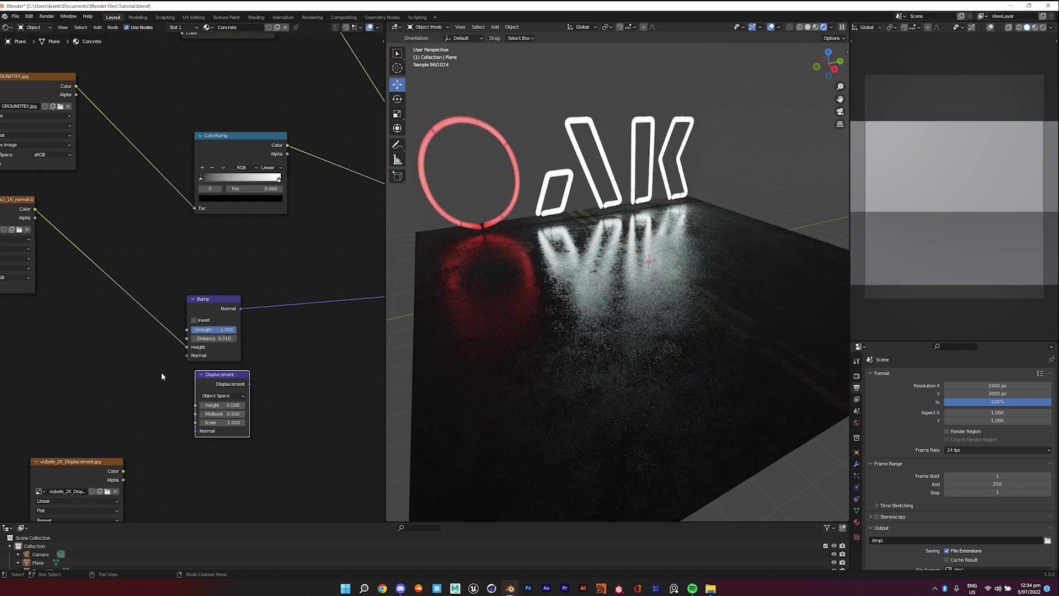
pyautogui.moveTo(219, 401); pyautogui.dragTo(220, 313, button='middle')
pyautogui.moveTo(220, 312); pyautogui.dragTo(273, 357)
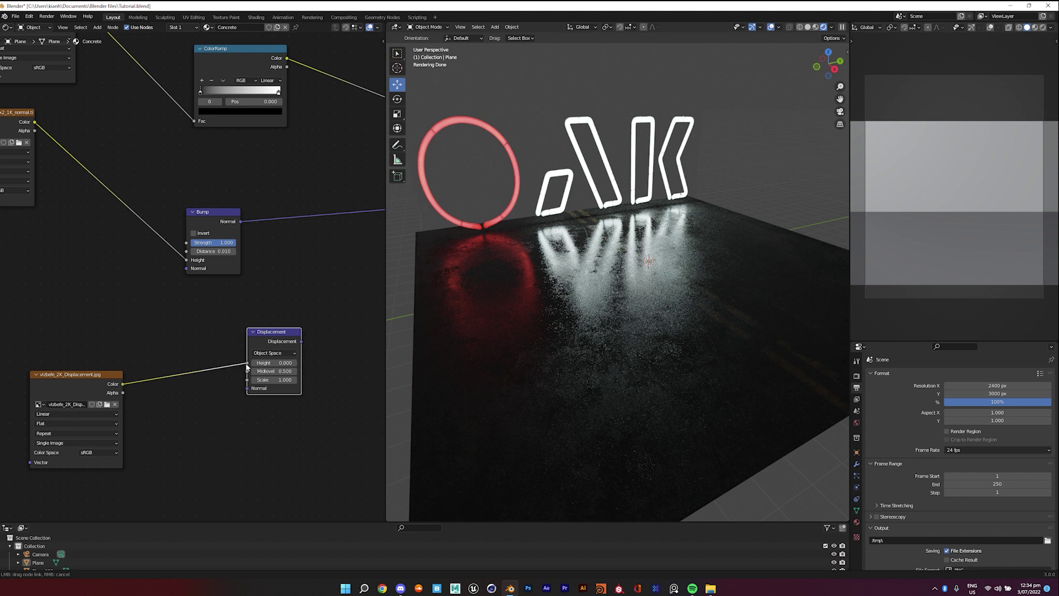
pyautogui.moveTo(246, 367); pyautogui.dragTo(247, 363)
# Move the Displacement node past the Principled BSDF and lower the Material Output node beside it
pyautogui.keyDown('ctrl'); pyautogui.scroll(-5, 219, 360); pyautogui.keyUp('ctrl')
pyautogui.moveTo(195, 342); pyautogui.dragTo(287, 323)
pyautogui.scroll(-3, 177, 315)
pyautogui.moveTo(311, 277); pyautogui.dragTo(107, 362, button='middle')
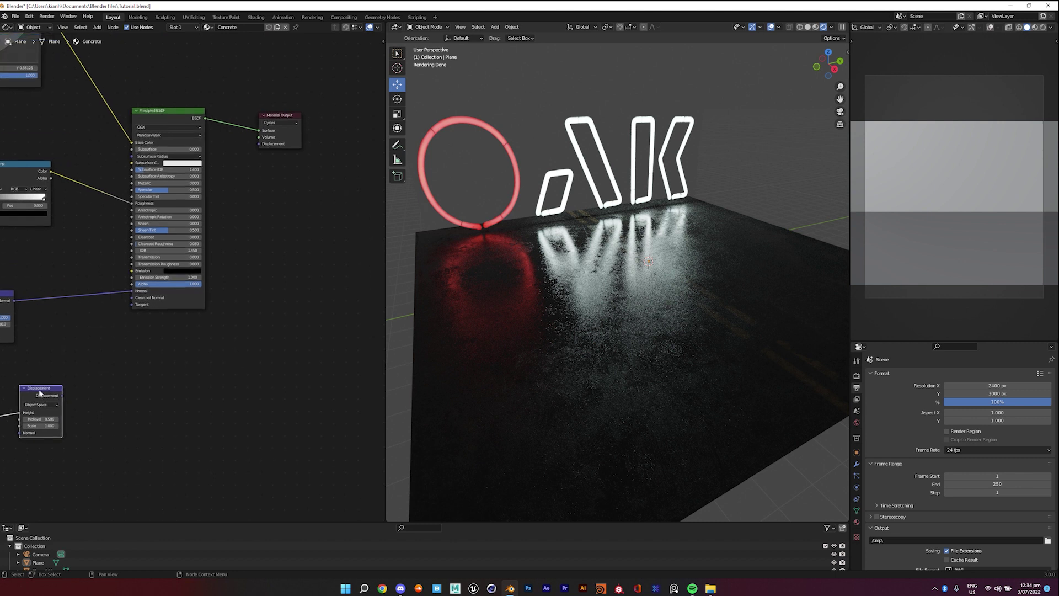
pyautogui.moveTo(40, 393); pyautogui.dragTo(249, 313)
pyautogui.moveTo(258, 105); pyautogui.dragTo(362, 187)
pyautogui.moveTo(290, 119); pyautogui.dragTo(365, 215)
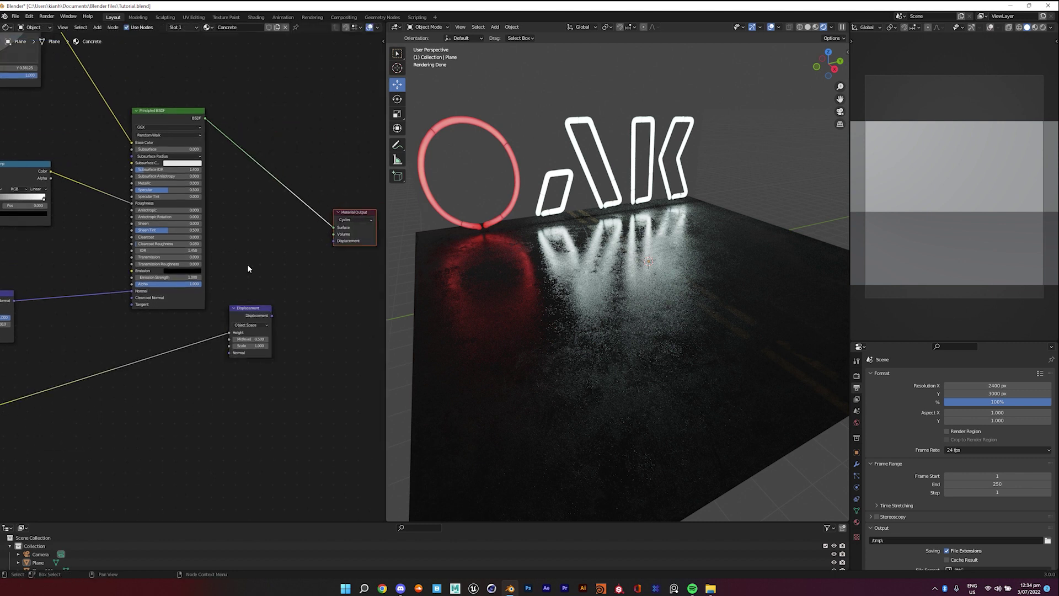
# Connect the Displacement node to the Material Output's Displacement and examine the ground from a lower angle
pyautogui.scroll(2, 248, 268)
pyautogui.moveTo(327, 305); pyautogui.dragTo(225, 318, button='middle')
pyautogui.moveTo(185, 338); pyautogui.dragTo(257, 250)
pyautogui.moveTo(171, 338); pyautogui.dragTo(226, 292, button='middle')
pyautogui.scroll(-1, 226, 292)
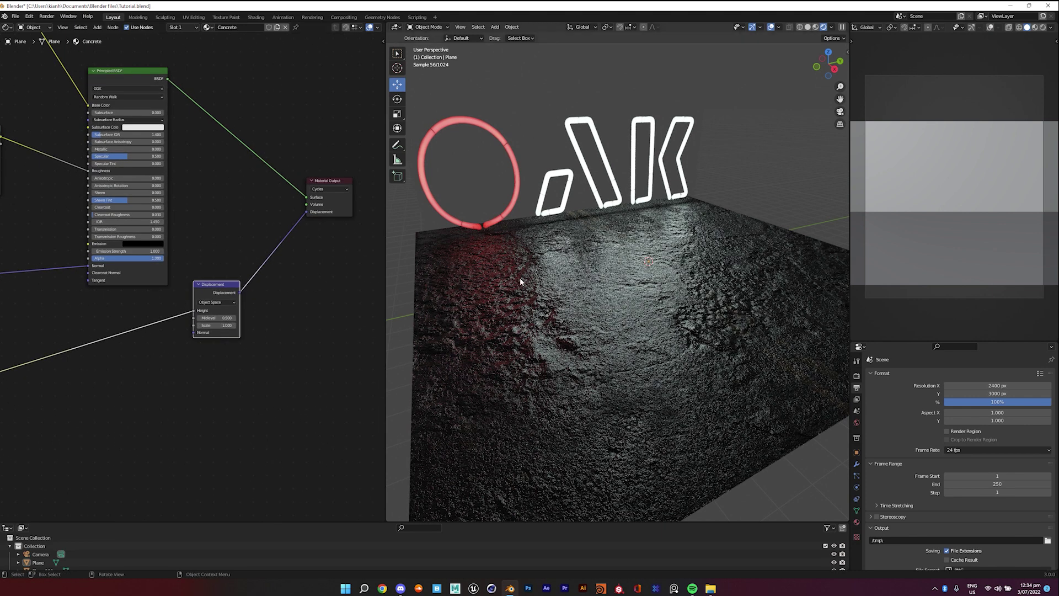
pyautogui.moveTo(520, 279); pyautogui.dragTo(672, 252, button='middle')
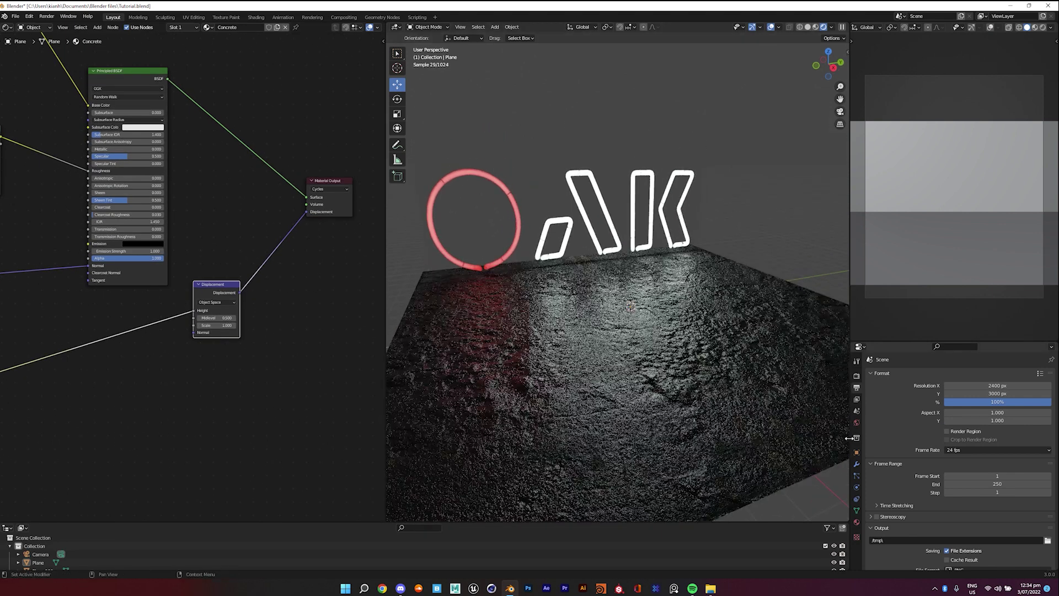
# In the Concrete material's surface settings, change the displacement method to Displacement and Bump
pyautogui.click(856, 522)
pyautogui.scroll(-15, 918, 482)
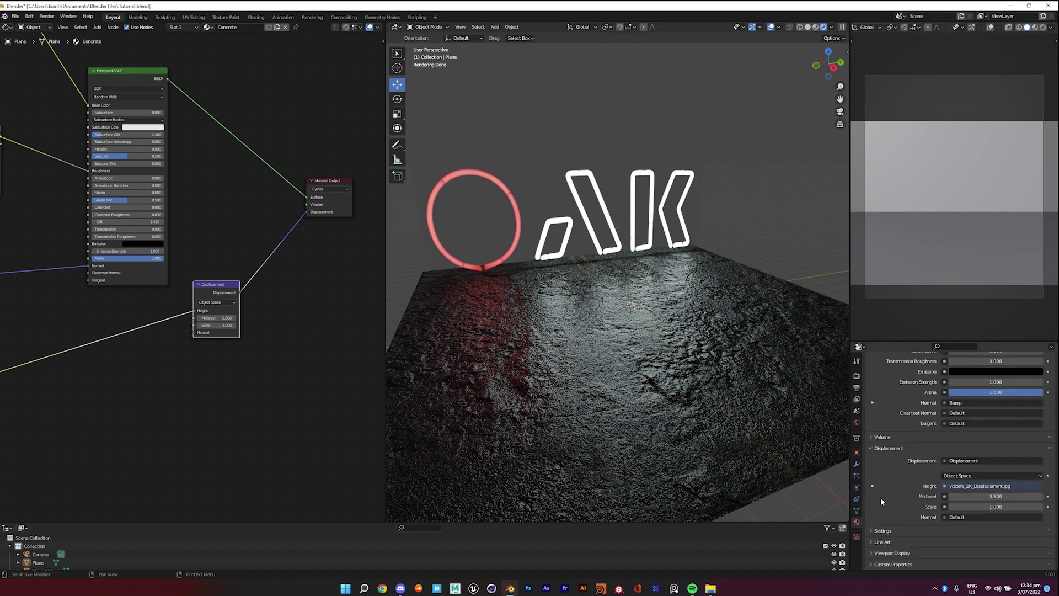
pyautogui.scroll(8, 894, 441)
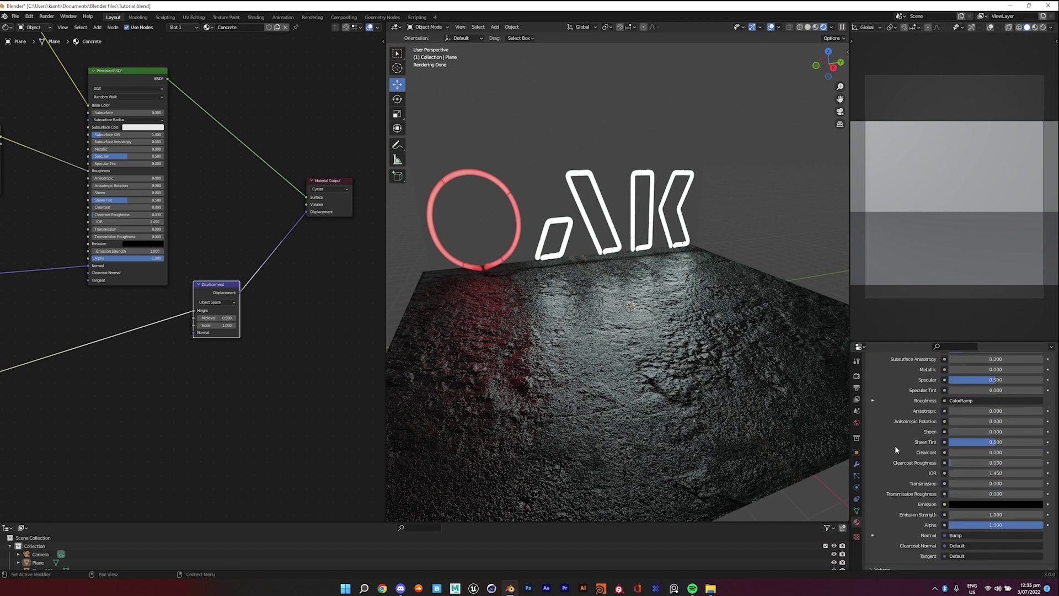
pyautogui.scroll(-12, 898, 458)
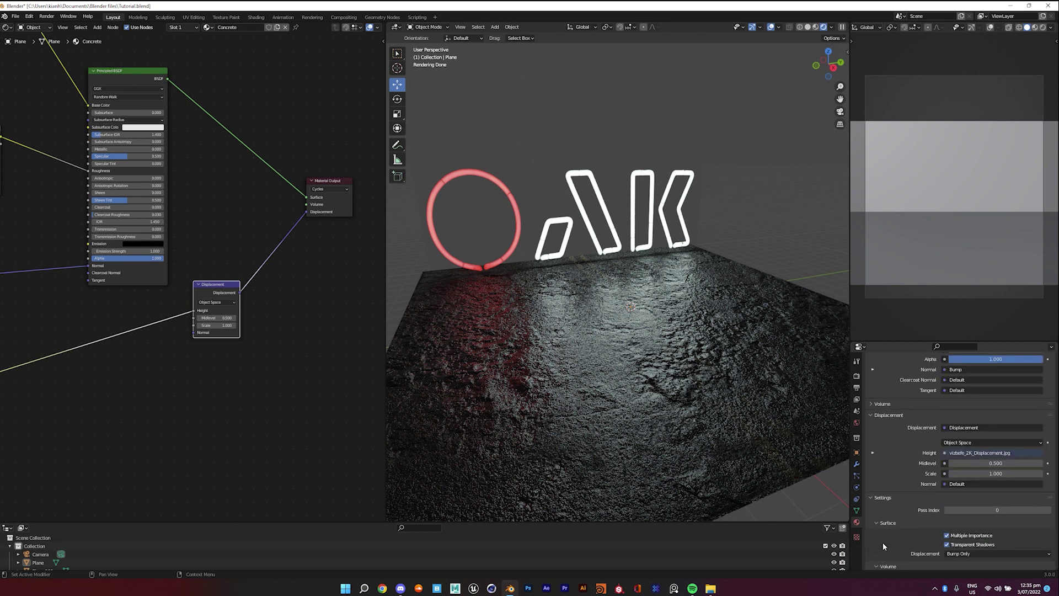
pyautogui.click(892, 553)
pyautogui.scroll(-5, 893, 509)
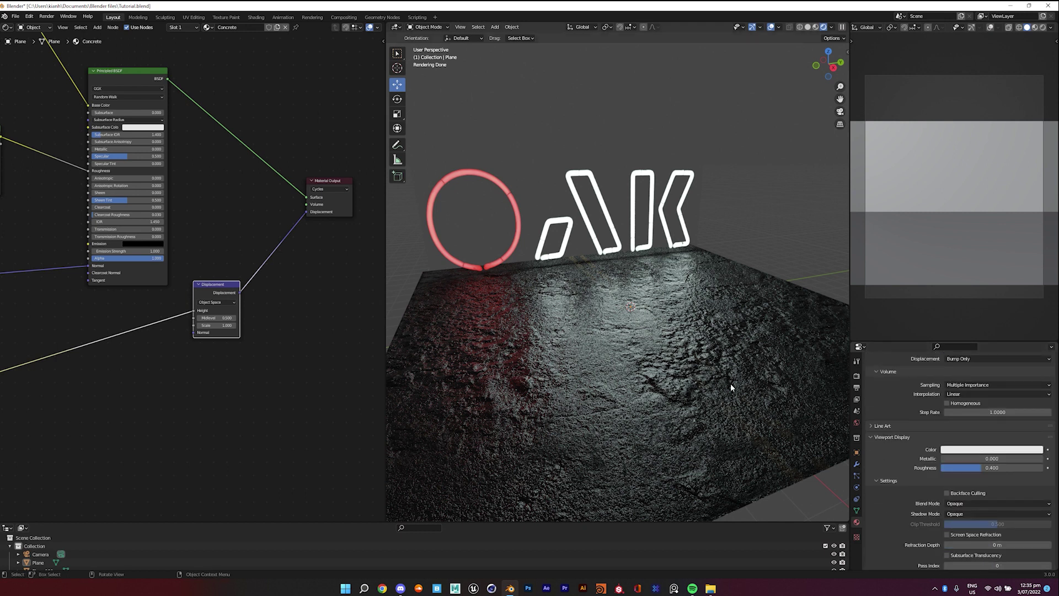
pyautogui.scroll(-1, 899, 522)
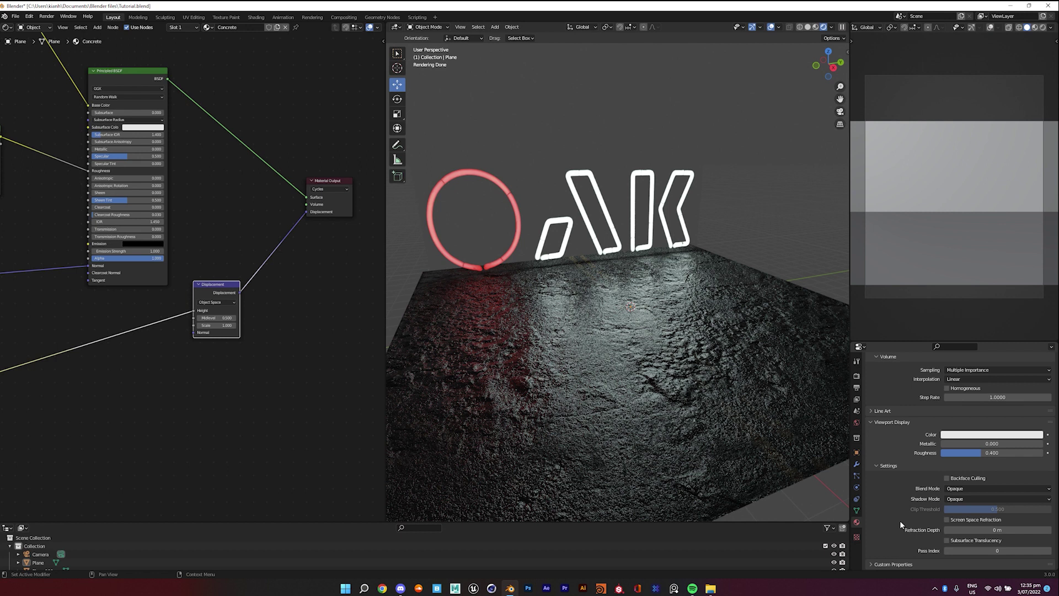
pyautogui.click(885, 412)
pyautogui.scroll(4, 885, 418)
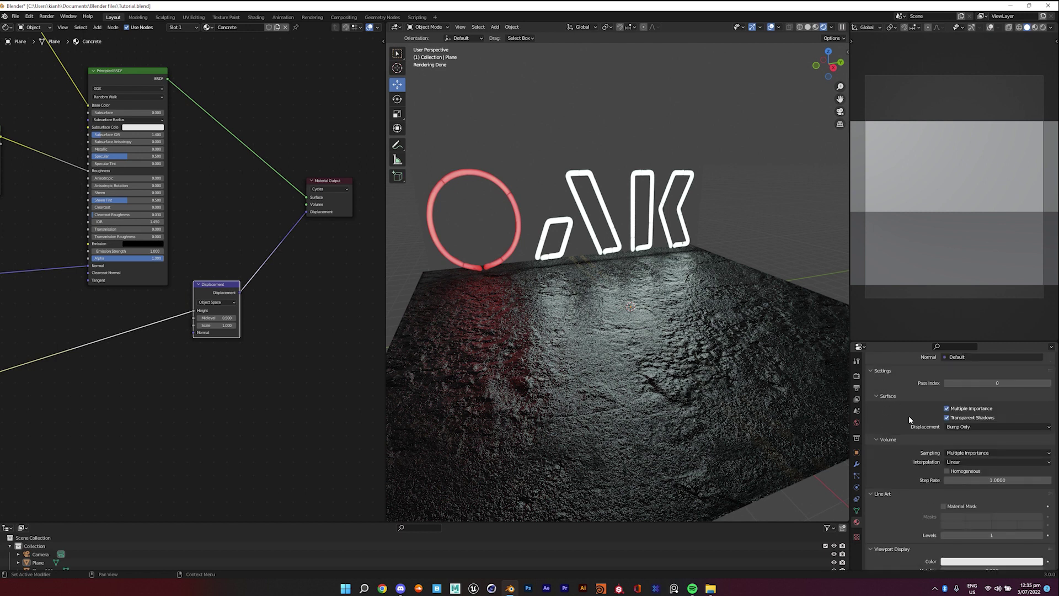
pyautogui.click(967, 427)
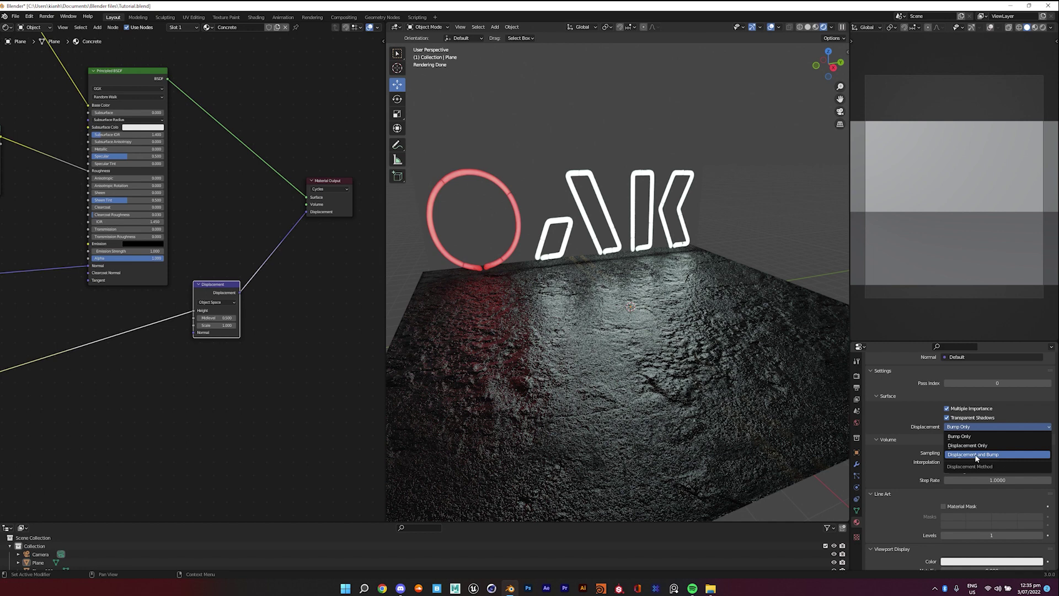
pyautogui.click(993, 456)
# Select the ground plane and add a Subdivision Surface modifier set to Simple
pyautogui.moveTo(645, 355); pyautogui.dragTo(669, 336, button='middle')
pyautogui.click(669, 272)
pyautogui.scroll(-4, 668, 279)
pyautogui.moveTo(666, 289); pyautogui.dragTo(666, 306, button='middle')
pyautogui.keyDown('alt'); pyautogui.moveTo(665, 302); pyautogui.dragTo(664, 296); pyautogui.keyUp('alt')
pyautogui.scroll(5, 663, 292)
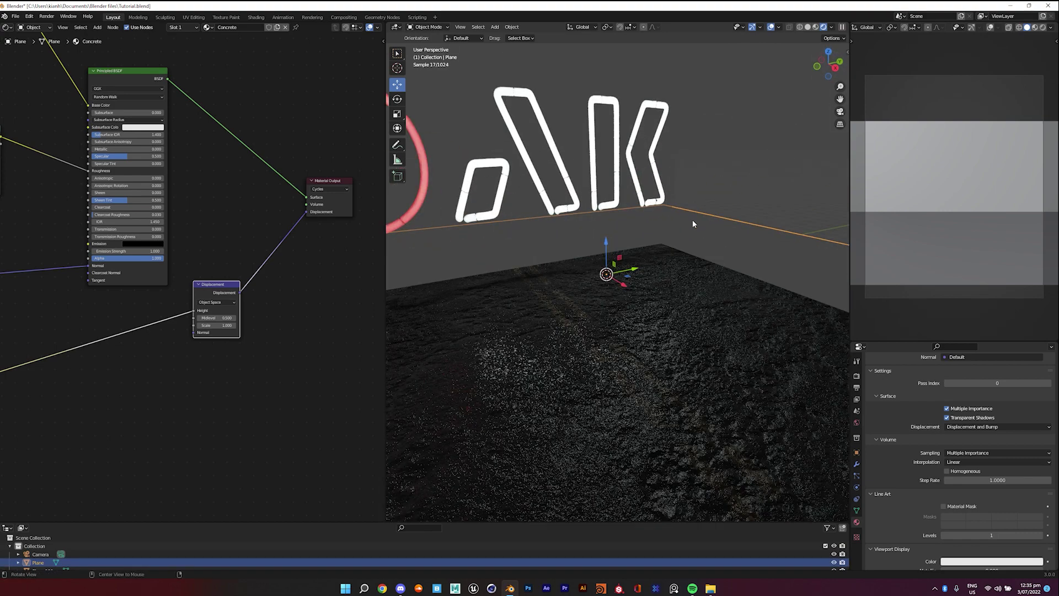
pyautogui.scroll(-2, 693, 239)
pyautogui.moveTo(682, 250); pyautogui.dragTo(656, 293, button='middle')
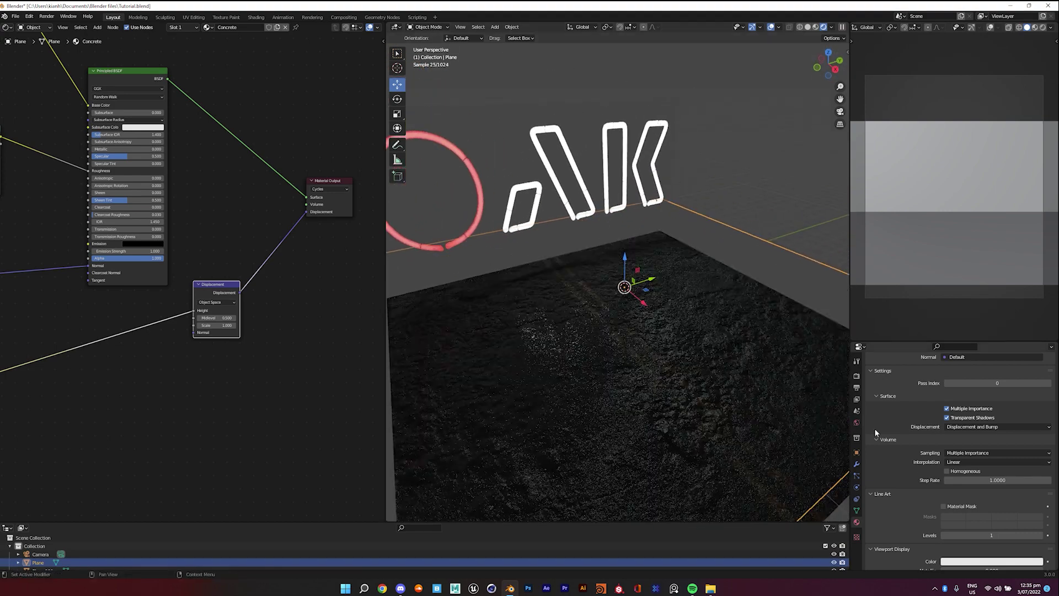
pyautogui.click(857, 464)
pyautogui.click(937, 375)
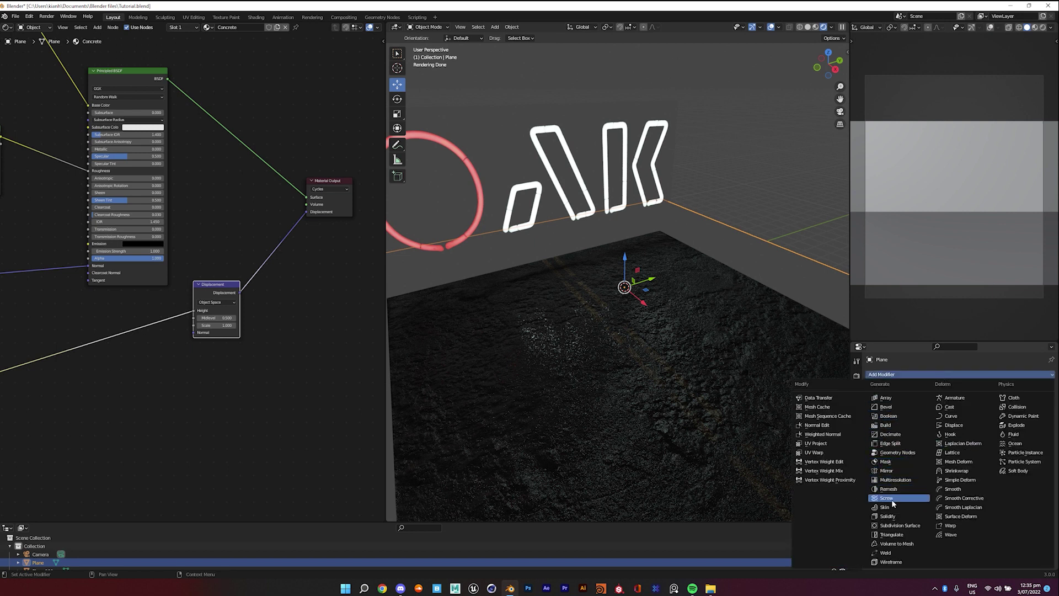
pyautogui.click(899, 525)
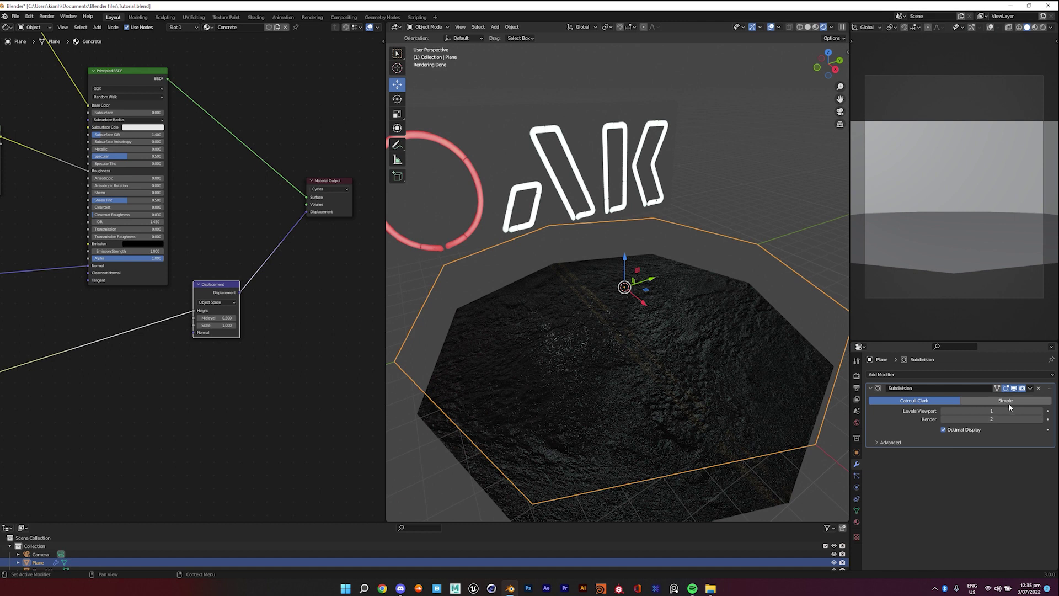
pyautogui.click(1005, 401)
# Set the Subdivision modifier's viewport levels to 10
pyautogui.click(965, 410)
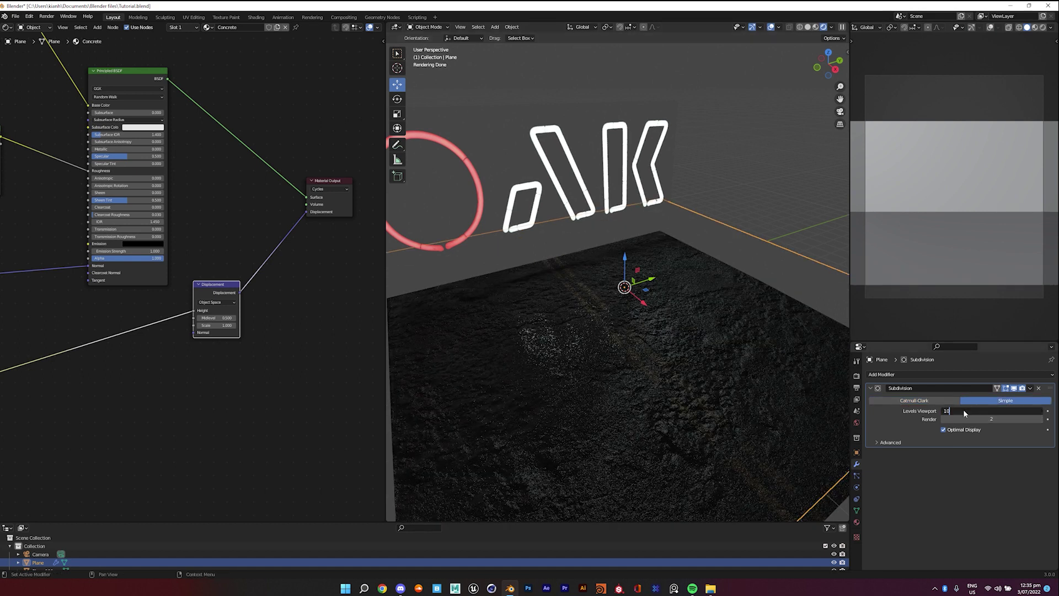
pyautogui.write('10')
pyautogui.press('Return')
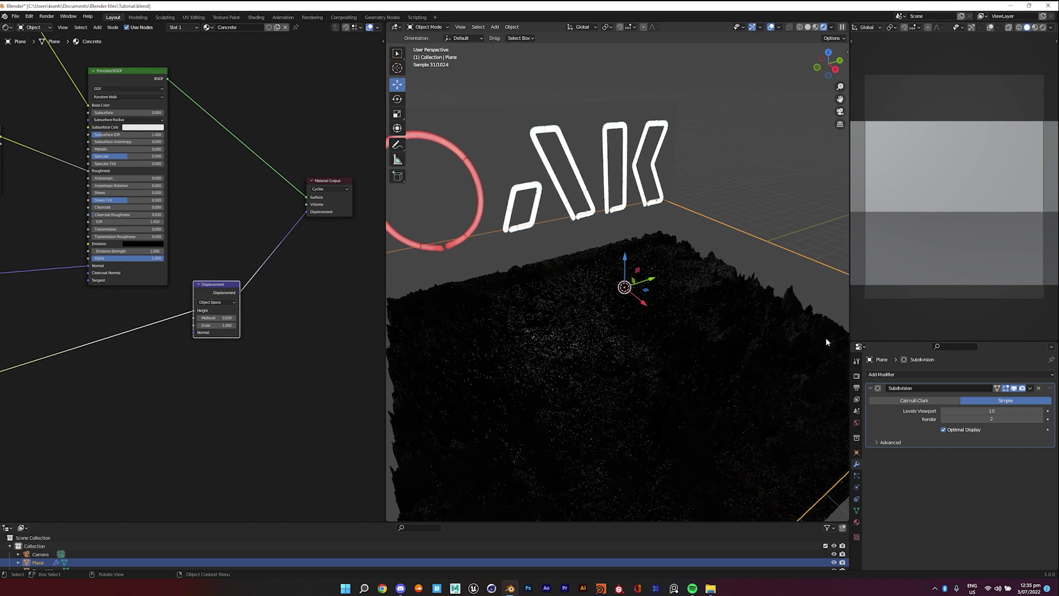
# Set the Displacement node's Scale to 0.1 and check the ground relief from a slightly different angle
pyautogui.moveTo(690, 285); pyautogui.dragTo(620, 253, button='middle')
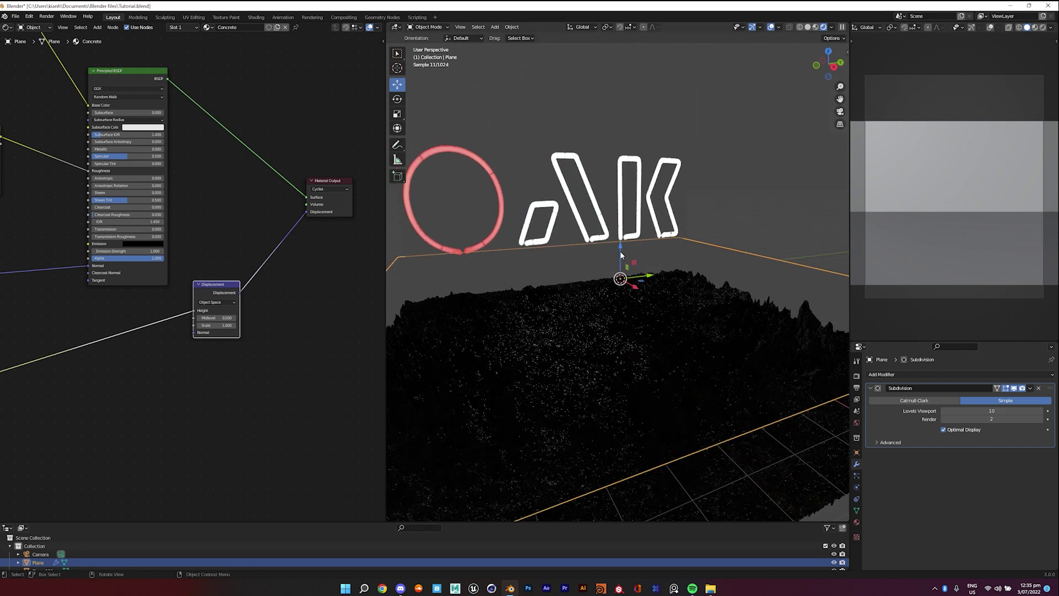
pyautogui.scroll(3, 271, 296)
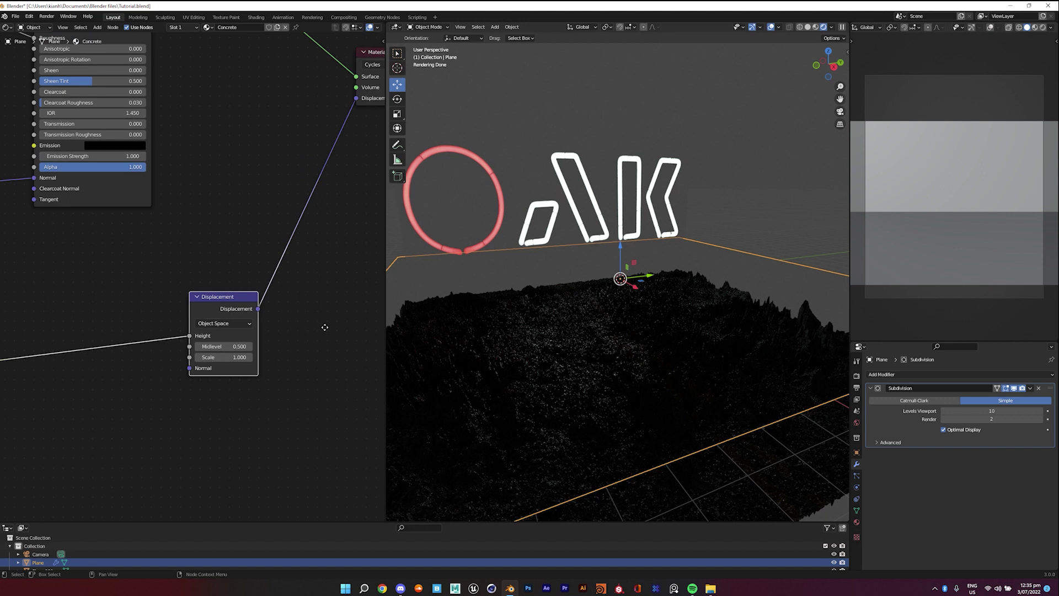
pyautogui.click(225, 323)
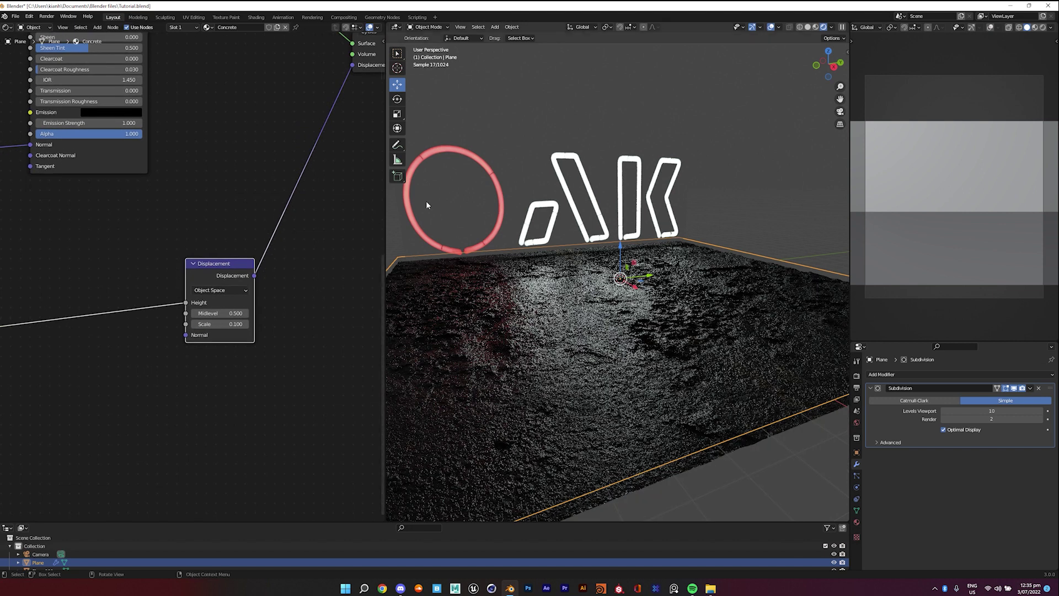
pyautogui.moveTo(614, 289); pyautogui.dragTo(640, 297, button='middle')
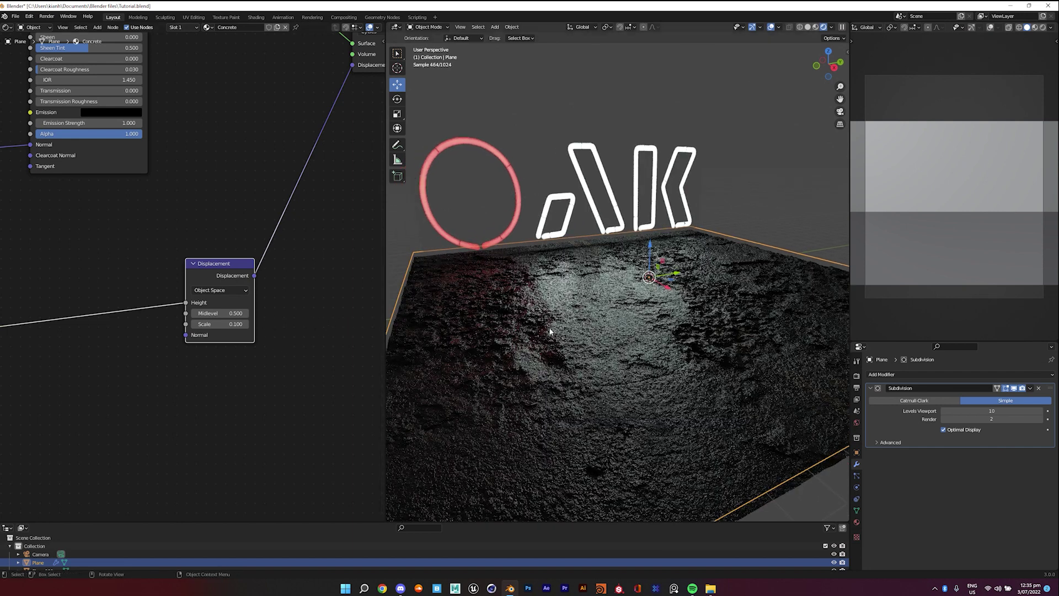
# Reduce the Displacement node's Scale to 0.01
pyautogui.click(221, 323)
pyautogui.write('0.01')
pyautogui.press('Return')
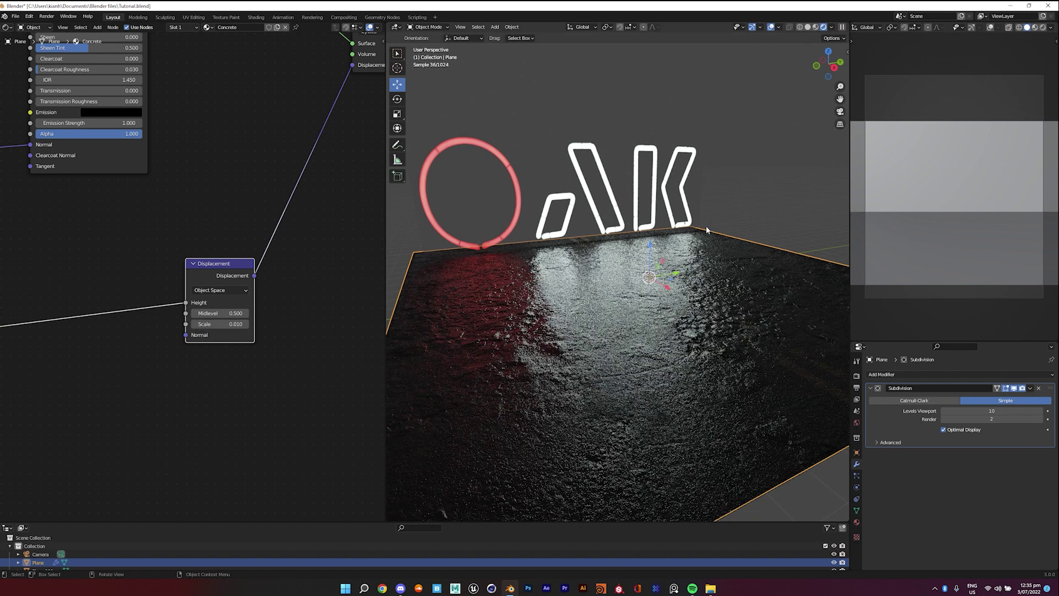
# Move the displacement image texture closer to the Displacement node and add linked Mapping and Texture Coordinate nodes to it
pyautogui.scroll(-8, 155, 391)
pyautogui.moveTo(155, 391); pyautogui.dragTo(349, 375, button='middle')
pyautogui.moveTo(101, 315); pyautogui.dragTo(232, 295)
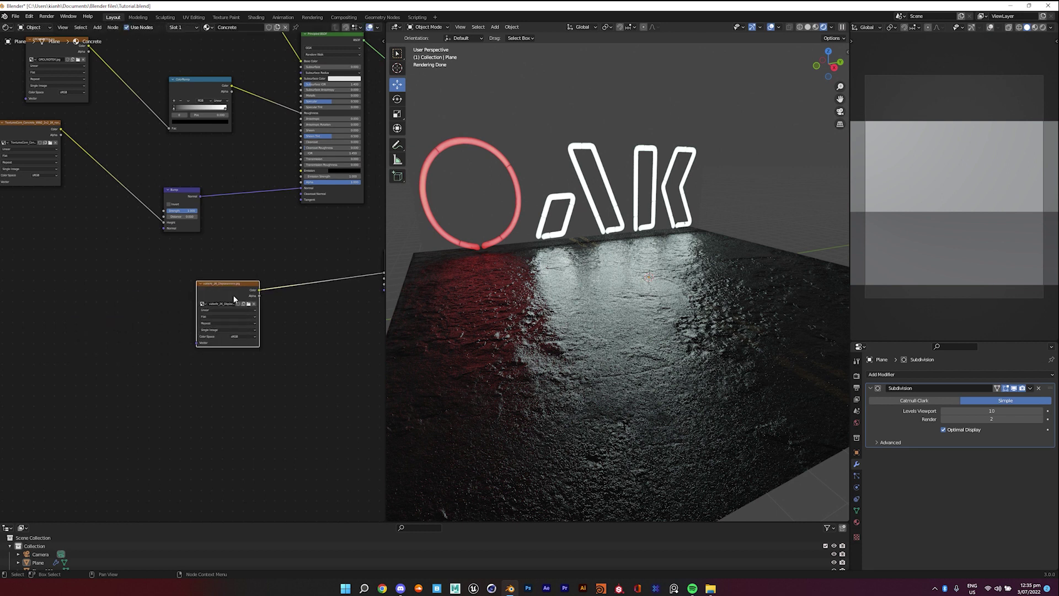
pyautogui.moveTo(369, 270); pyautogui.dragTo(288, 283, button='middle')
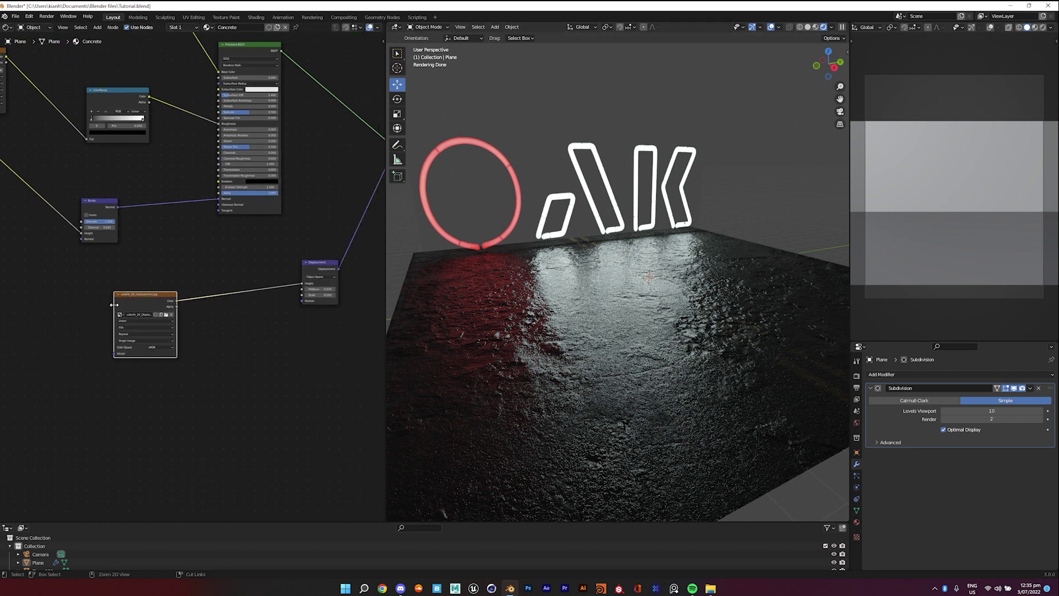
pyautogui.hotkey('ctrl', 't')
pyautogui.moveTo(97, 385); pyautogui.dragTo(222, 354, button='middle')
# Set the X, Y and Z Scale of the displacement texture's Mapping node to 3
pyautogui.scroll(4, 221, 354)
pyautogui.click(214, 357)
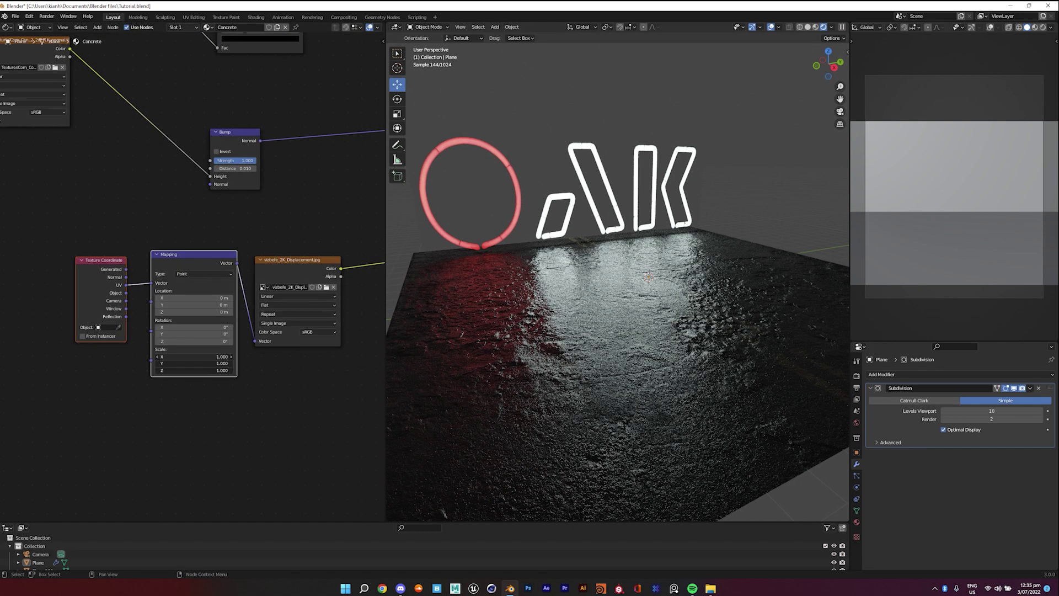
pyautogui.write('3\\')
pyautogui.press('Return')
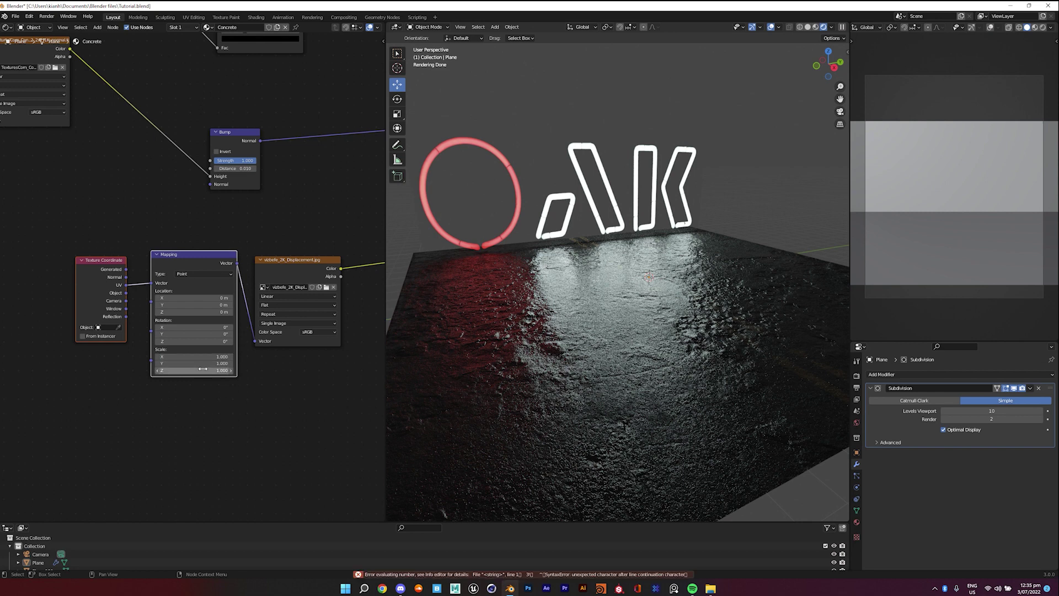
pyautogui.moveTo(208, 356); pyautogui.dragTo(209, 370)
pyautogui.write('3')
pyautogui.press('Return')
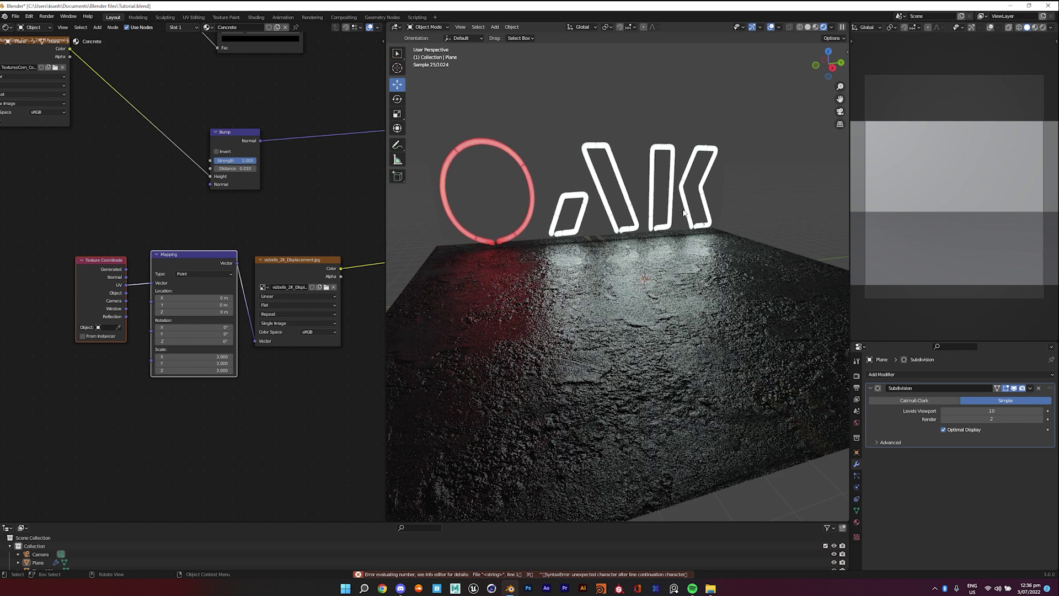
# Bring the Displacement node closer to its texture and set its Scale to 0.015
pyautogui.moveTo(653, 290); pyautogui.dragTo(671, 288, button='middle')
pyautogui.keyDown('shift'); pyautogui.moveTo(680, 234); pyautogui.dragTo(695, 243, button='middle'); pyautogui.keyUp('shift')
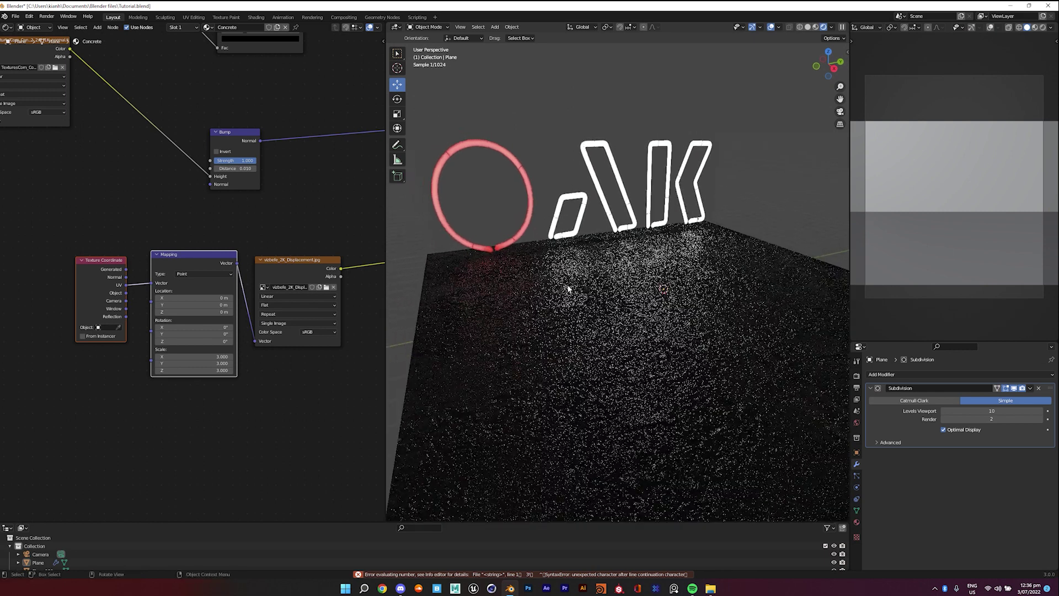
pyautogui.moveTo(240, 384); pyautogui.dragTo(95, 417, button='middle')
pyautogui.scroll(-1, 242, 361)
pyautogui.moveTo(242, 361); pyautogui.dragTo(155, 365, button='middle')
pyautogui.moveTo(270, 264); pyautogui.dragTo(218, 299)
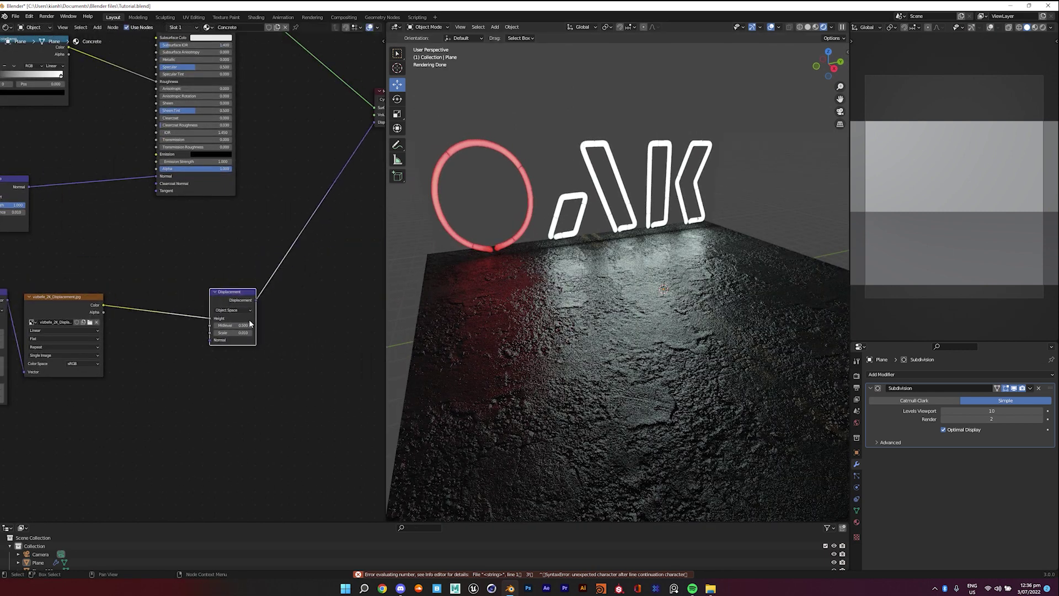
pyautogui.click(244, 332)
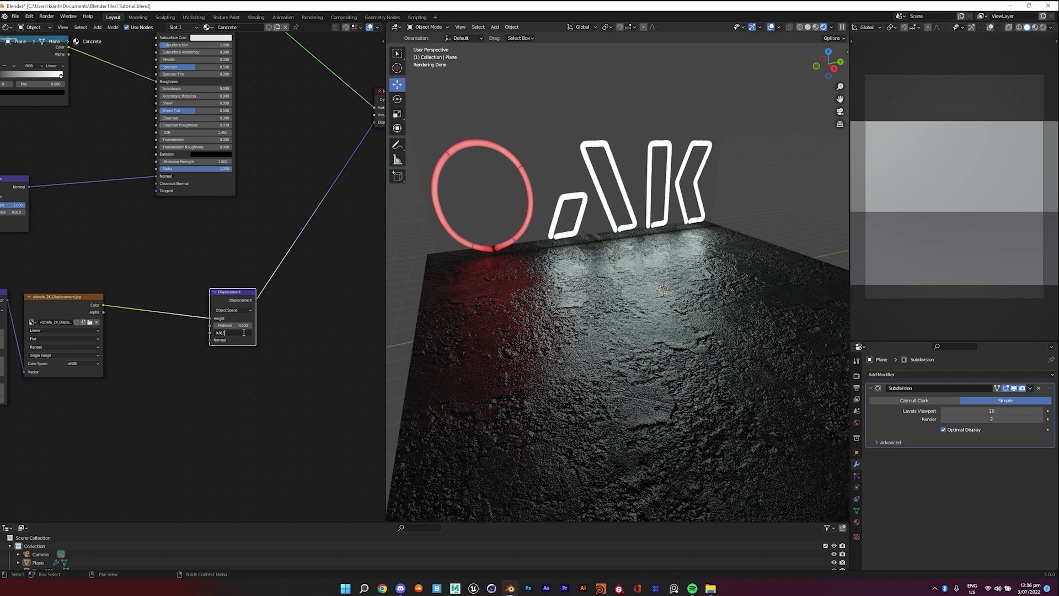
pyautogui.write('5')
pyautogui.press('Return')
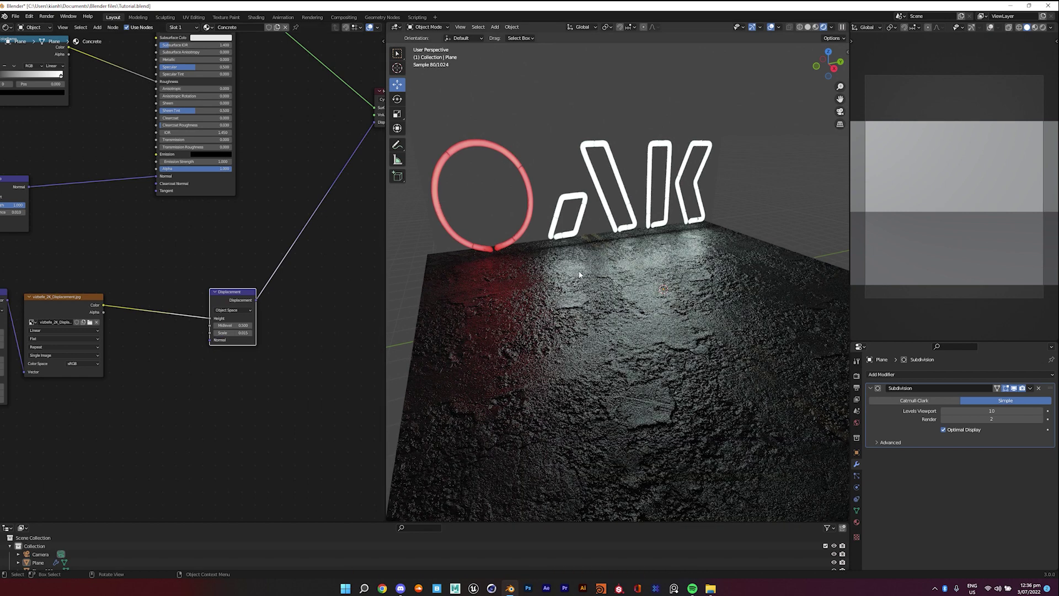
# Move the roughness ColorRamp closer to its image texture, shift its black stop slightly inward, and inspect the ground reflections
pyautogui.moveTo(731, 319); pyautogui.dragTo(708, 326, button='middle')
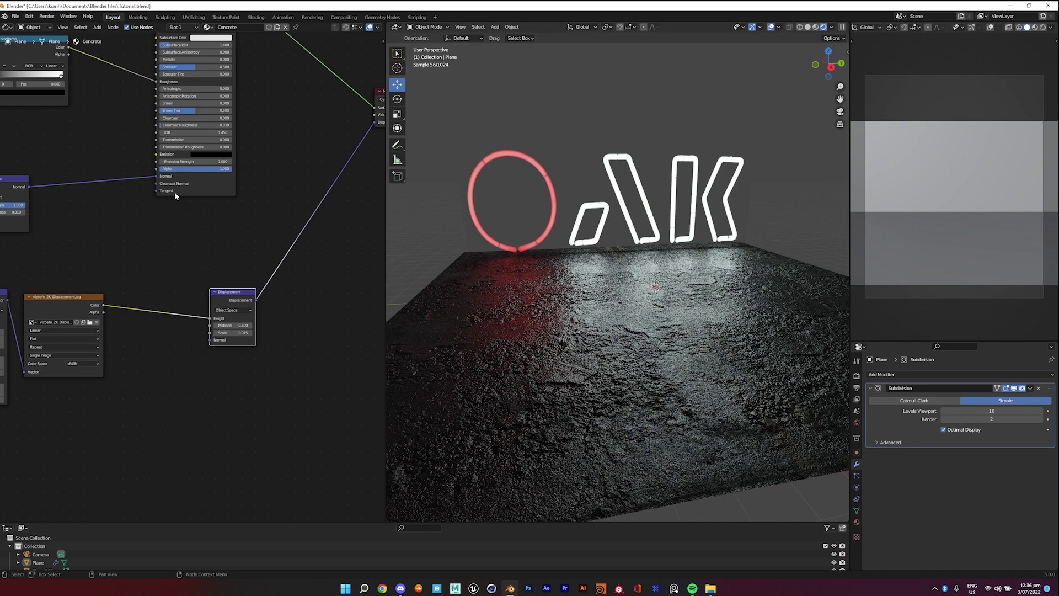
pyautogui.scroll(-3, 174, 191)
pyautogui.moveTo(174, 191); pyautogui.dragTo(383, 360, button='middle')
pyautogui.moveTo(253, 273); pyautogui.dragTo(224, 278)
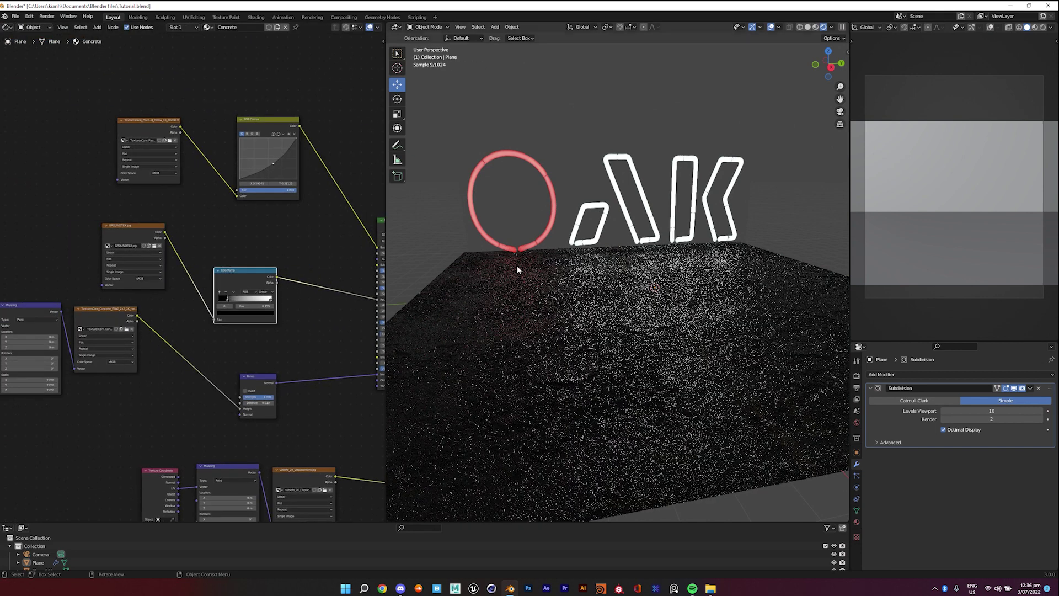
pyautogui.moveTo(574, 278); pyautogui.dragTo(601, 287, button='middle')
pyautogui.moveTo(677, 230); pyautogui.dragTo(665, 292, button='middle')
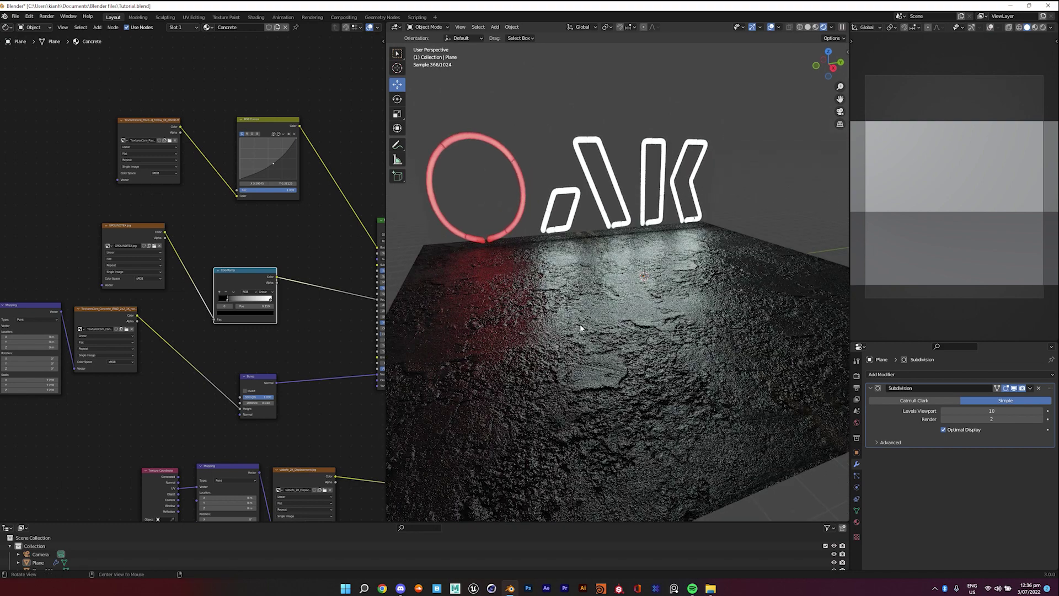
pyautogui.keyDown('shift'); pyautogui.moveTo(581, 323); pyautogui.dragTo(536, 299, button='middle'); pyautogui.keyUp('shift')
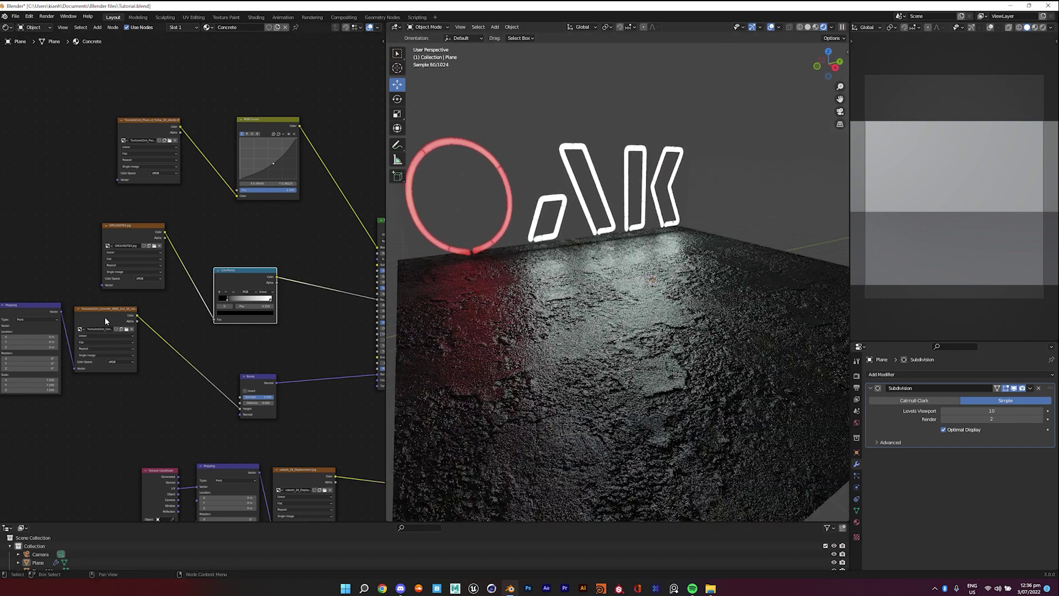
# Shift the bump texture node toward the Bump node and move the displacement texture nodes further from the Displacement node to make room
pyautogui.moveTo(108, 320); pyautogui.dragTo(142, 340)
pyautogui.moveTo(250, 337); pyautogui.dragTo(213, 256, button='middle')
pyautogui.moveTo(276, 441); pyautogui.dragTo(193, 346, button='middle')
pyautogui.scroll(-2, 259, 387)
pyautogui.moveTo(259, 387); pyautogui.dragTo(335, 404, button='middle')
pyautogui.moveTo(311, 447); pyautogui.dragTo(108, 303)
pyautogui.moveTo(246, 320); pyautogui.dragTo(76, 314)
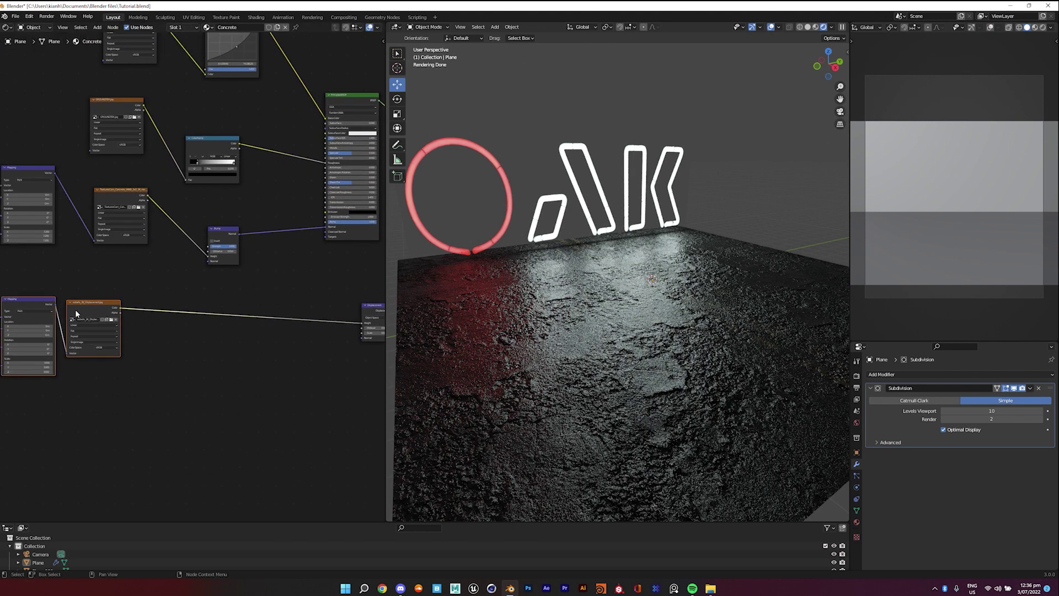
# Add a ColorRamp node between the displacement texture's Color and the Displacement node's Height
pyautogui.hotkey('shift', 'a')
pyautogui.click(178, 363)
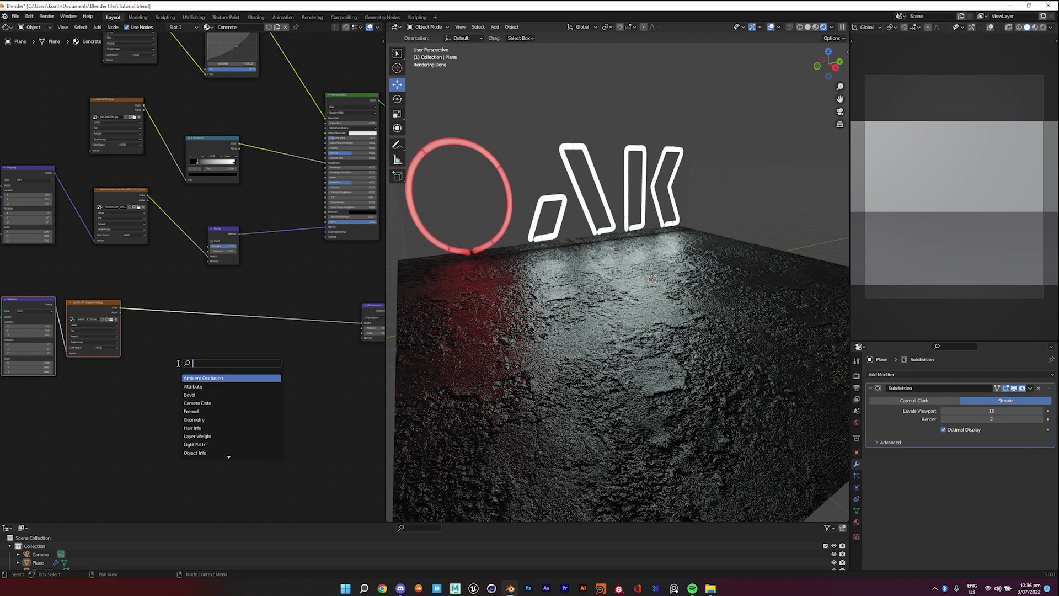
pyautogui.write('co')
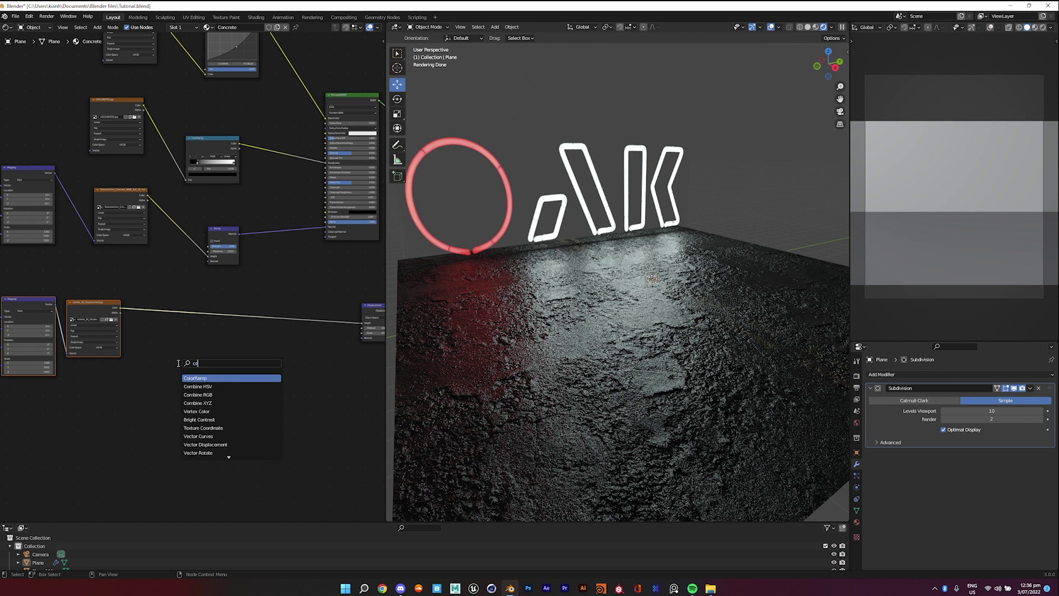
pyautogui.press('Return')
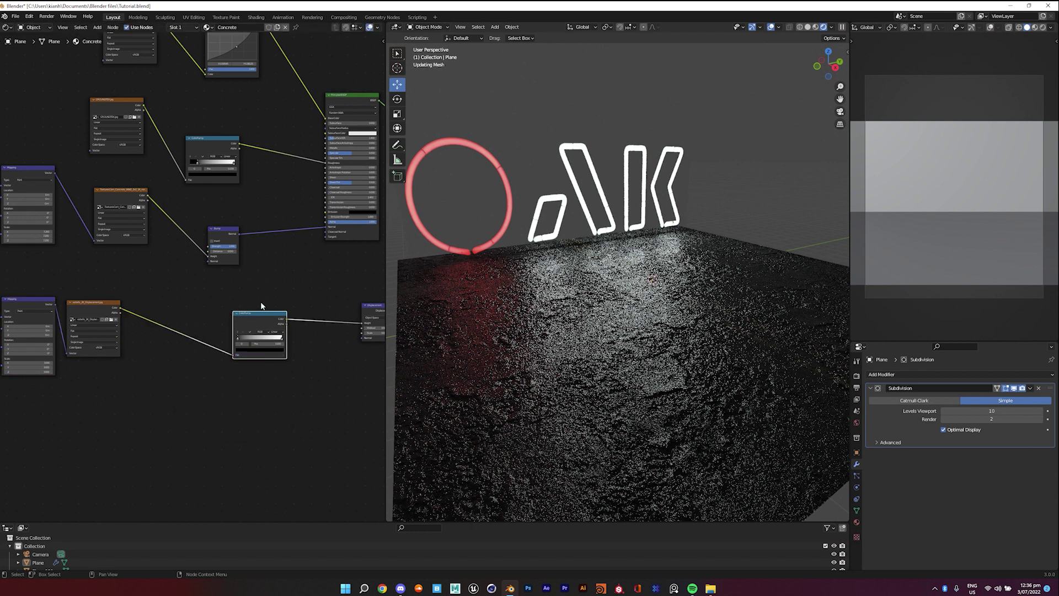
# Tighten the displacement ColorRamp by moving its white stop inward and its black stop slightly inward, checking the ground's relief and reflections
pyautogui.click(219, 295)
pyautogui.scroll(3, 224, 330)
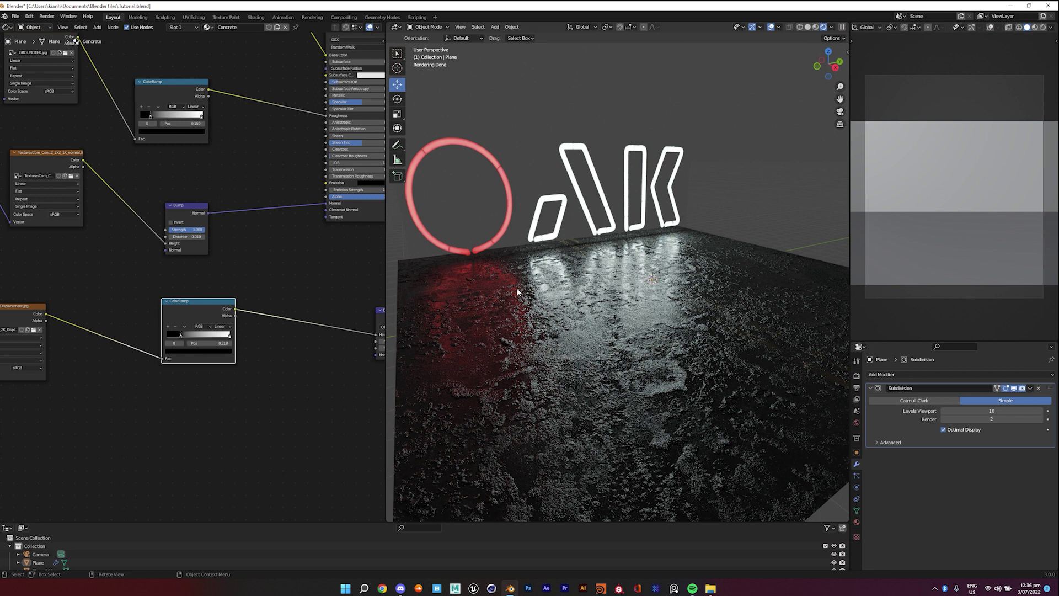
pyautogui.moveTo(518, 291); pyautogui.dragTo(460, 295, button='middle')
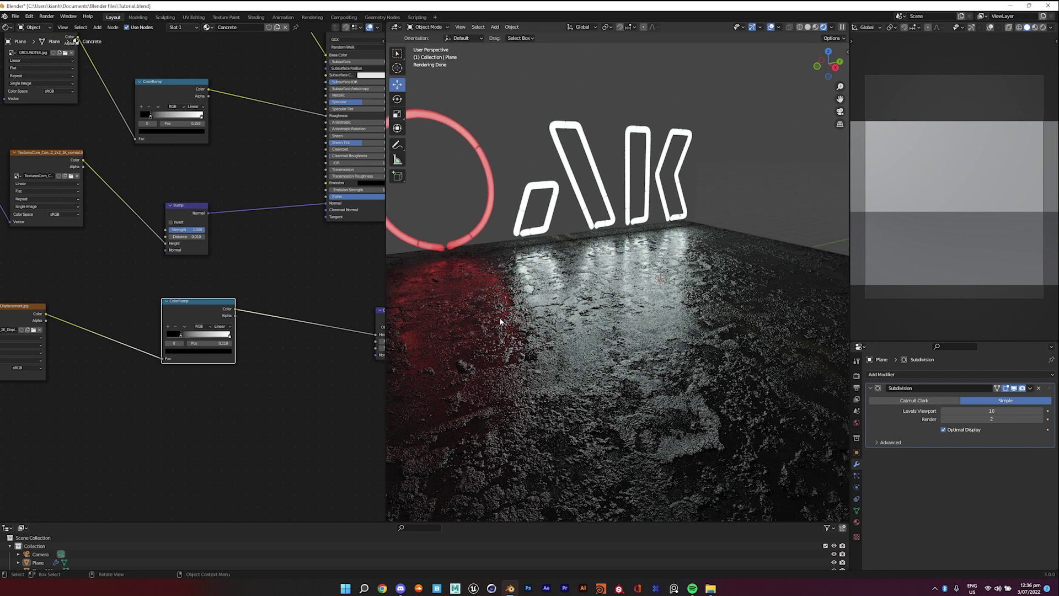
pyautogui.moveTo(526, 292); pyautogui.dragTo(547, 312, button='middle')
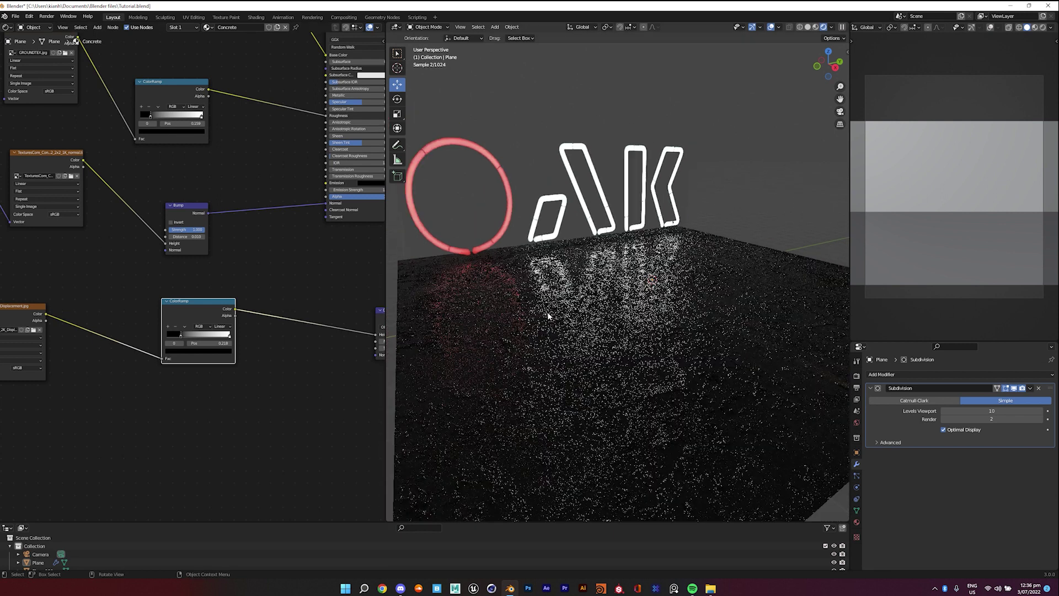
pyautogui.moveTo(230, 334); pyautogui.dragTo(220, 335)
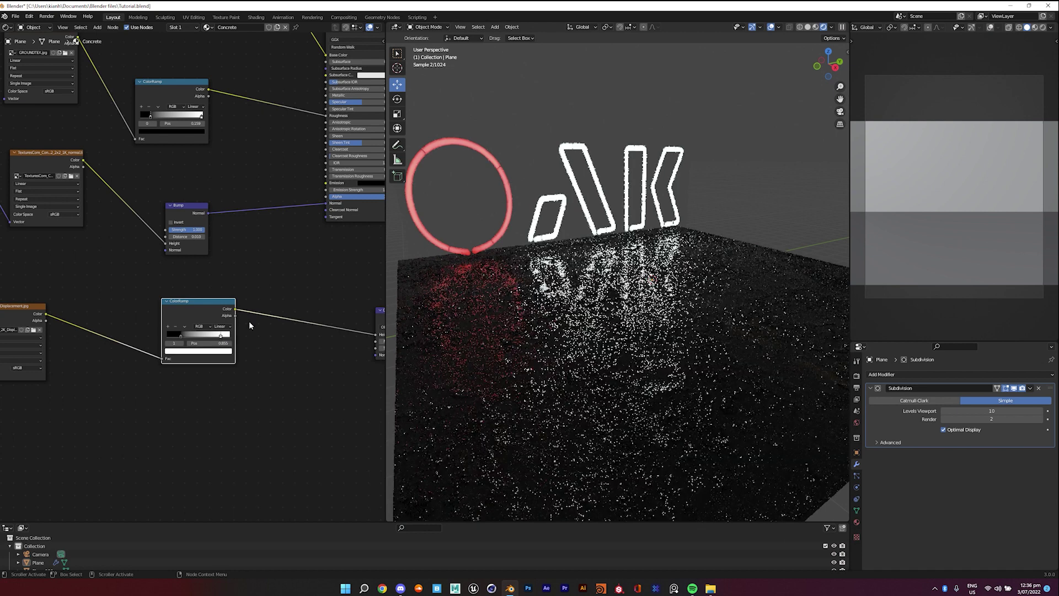
pyautogui.moveTo(656, 325)
pyautogui.mouseDown(button='middle')
pyautogui.moveTo(560, 324)
pyautogui.moveTo(667, 338)
pyautogui.mouseUp(button='middle')
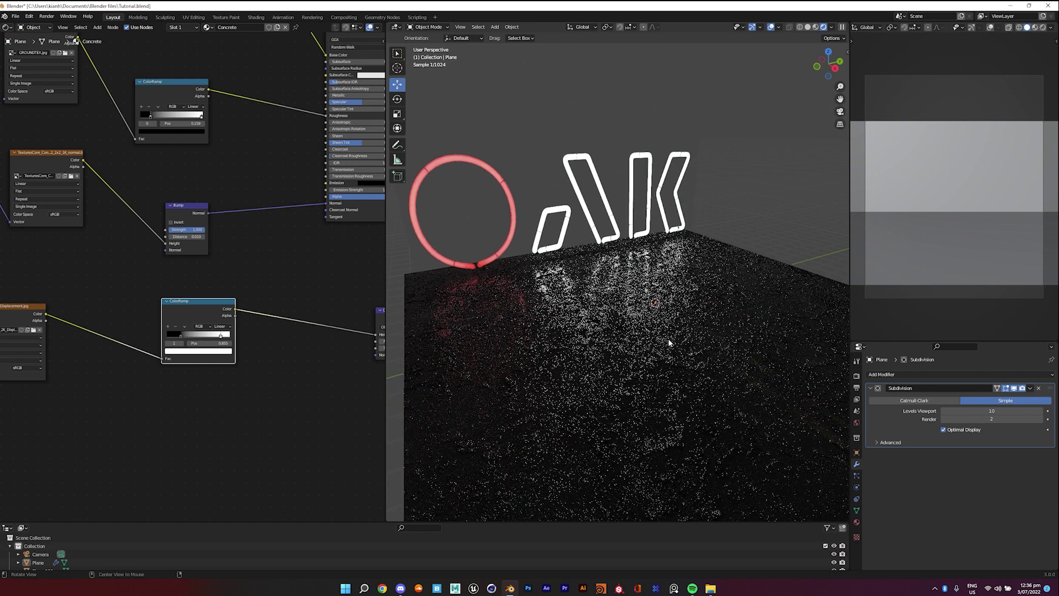
pyautogui.moveTo(181, 335); pyautogui.dragTo(170, 335)
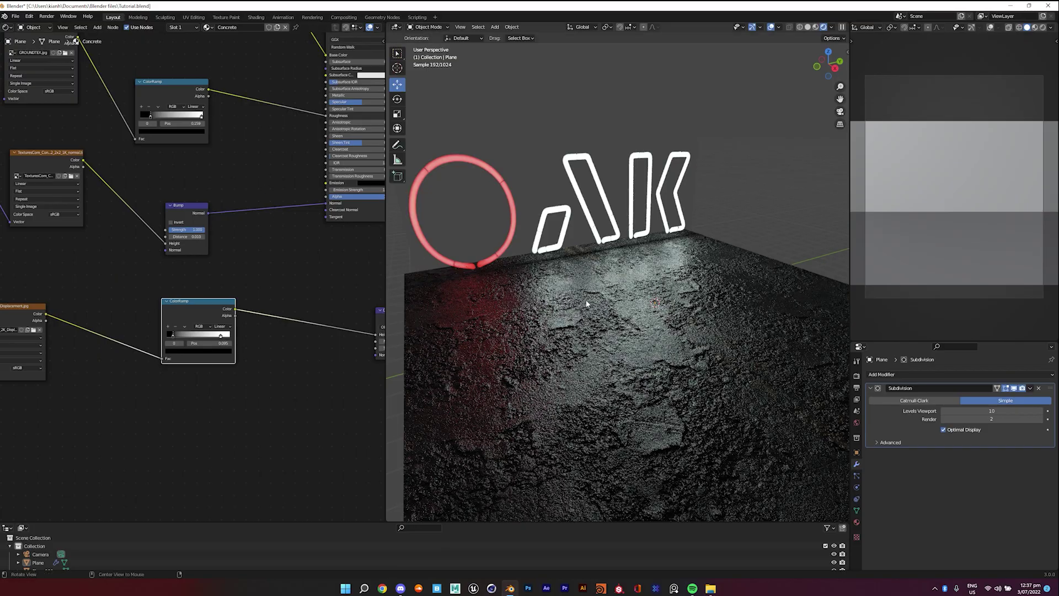
pyautogui.moveTo(587, 306); pyautogui.dragTo(666, 301, button='middle')
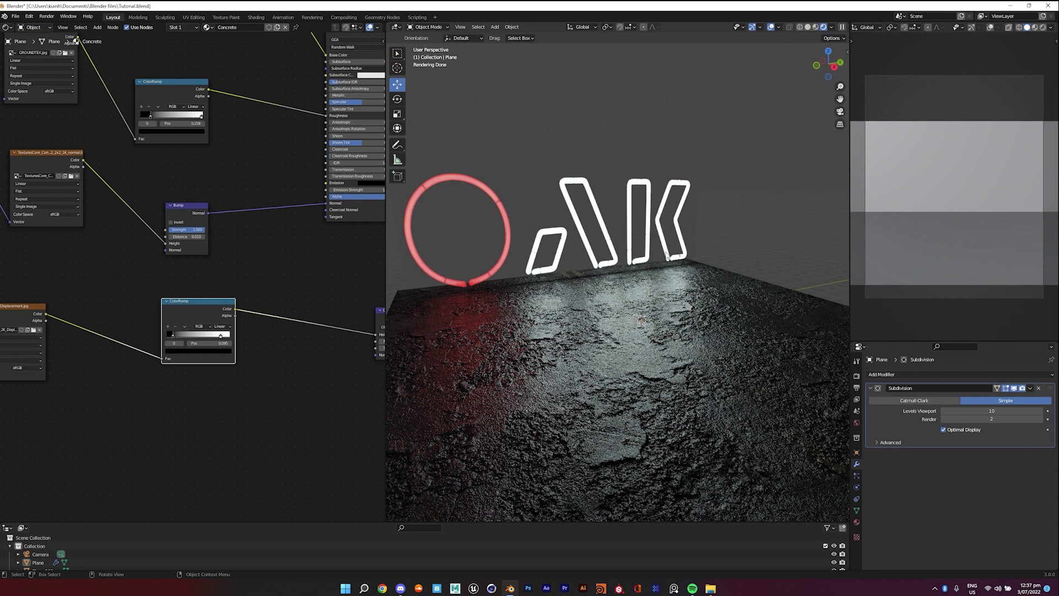
# Move the base color image texture and its RGB Curves node together further away from the Principled BSDF
pyautogui.scroll(-6, 253, 78)
pyautogui.press('b')
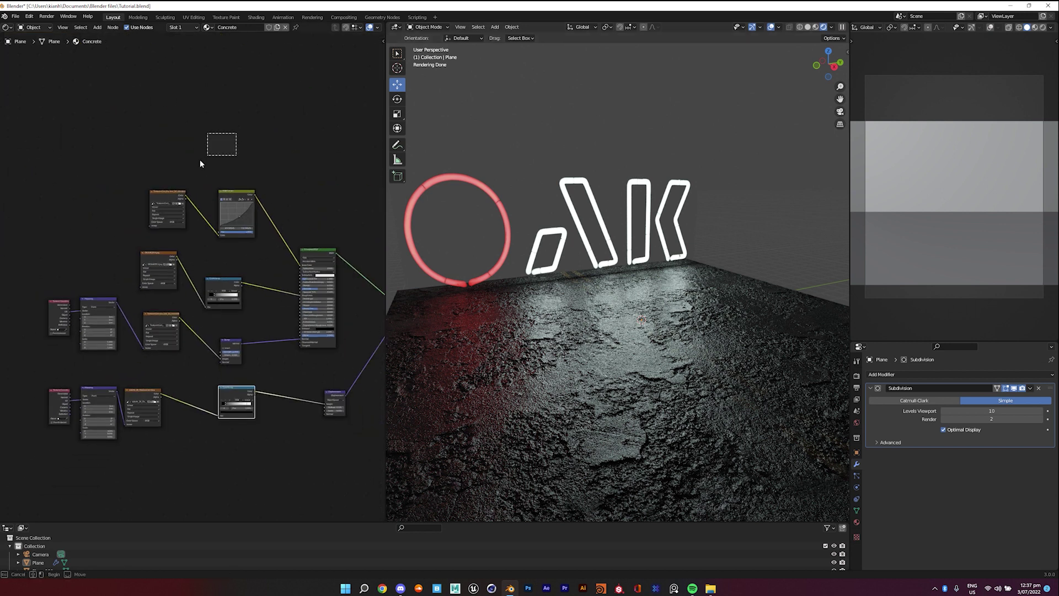
pyautogui.moveTo(200, 160); pyautogui.dragTo(174, 203)
pyautogui.moveTo(229, 168); pyautogui.dragTo(174, 206)
pyautogui.press('g')
pyautogui.click(94, 199)
pyautogui.moveTo(263, 214); pyautogui.dragTo(283, 176, button='middle')
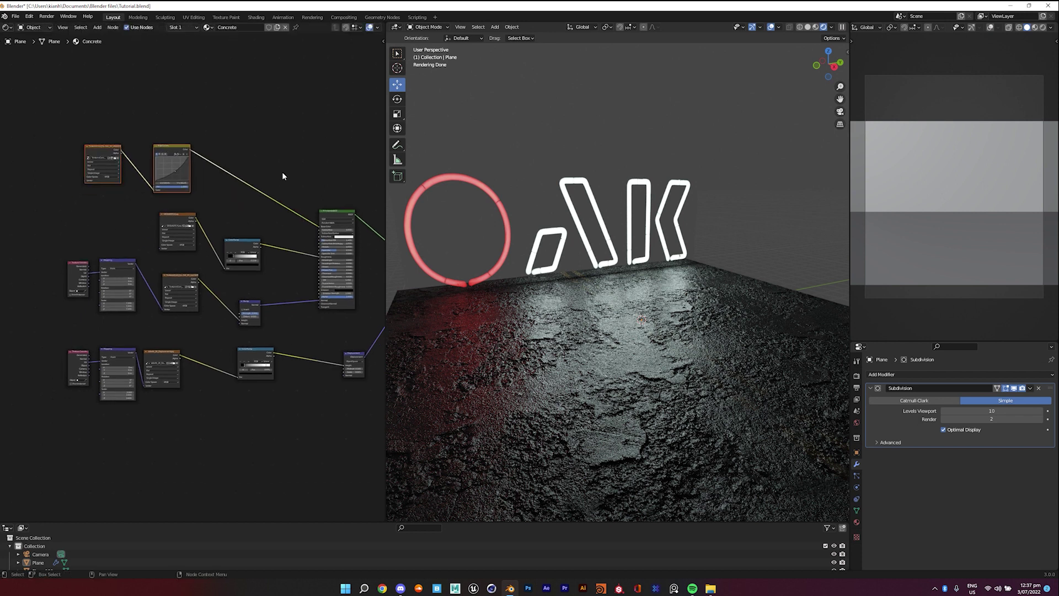
# Line up the roughness image texture and its ColorRamp beneath the base color nodes, further from the Principled BSDF
pyautogui.moveTo(186, 220); pyautogui.dragTo(96, 215)
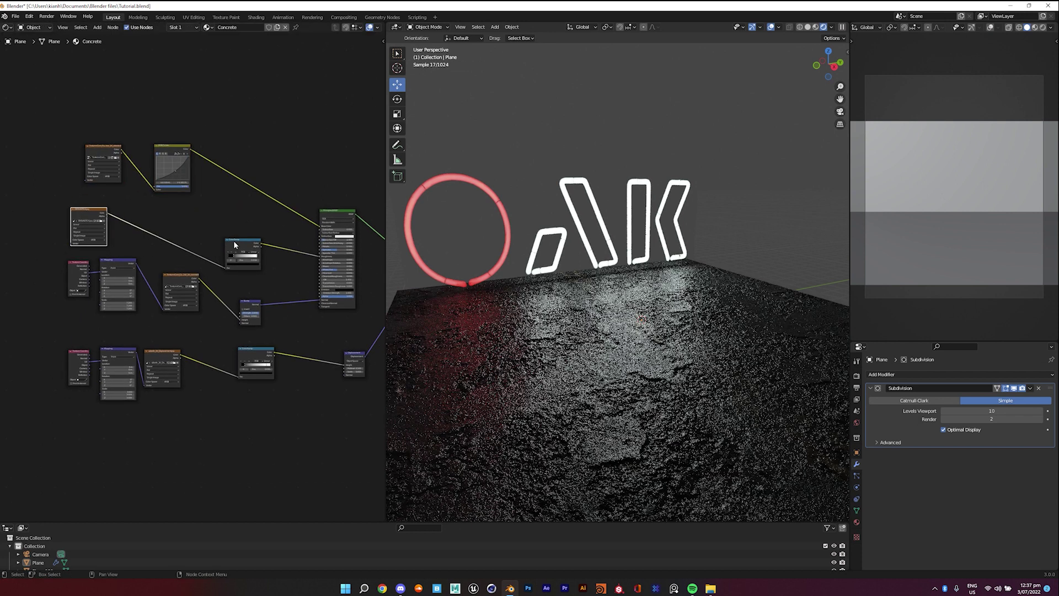
pyautogui.moveTo(234, 242); pyautogui.dragTo(160, 222)
pyautogui.moveTo(309, 299); pyautogui.dragTo(294, 285, button='middle')
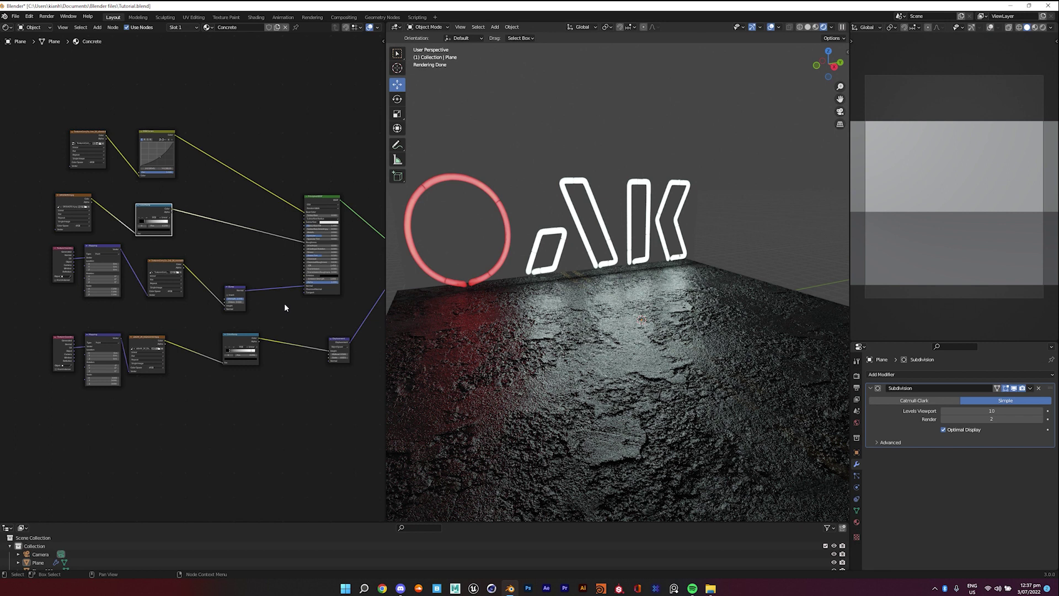